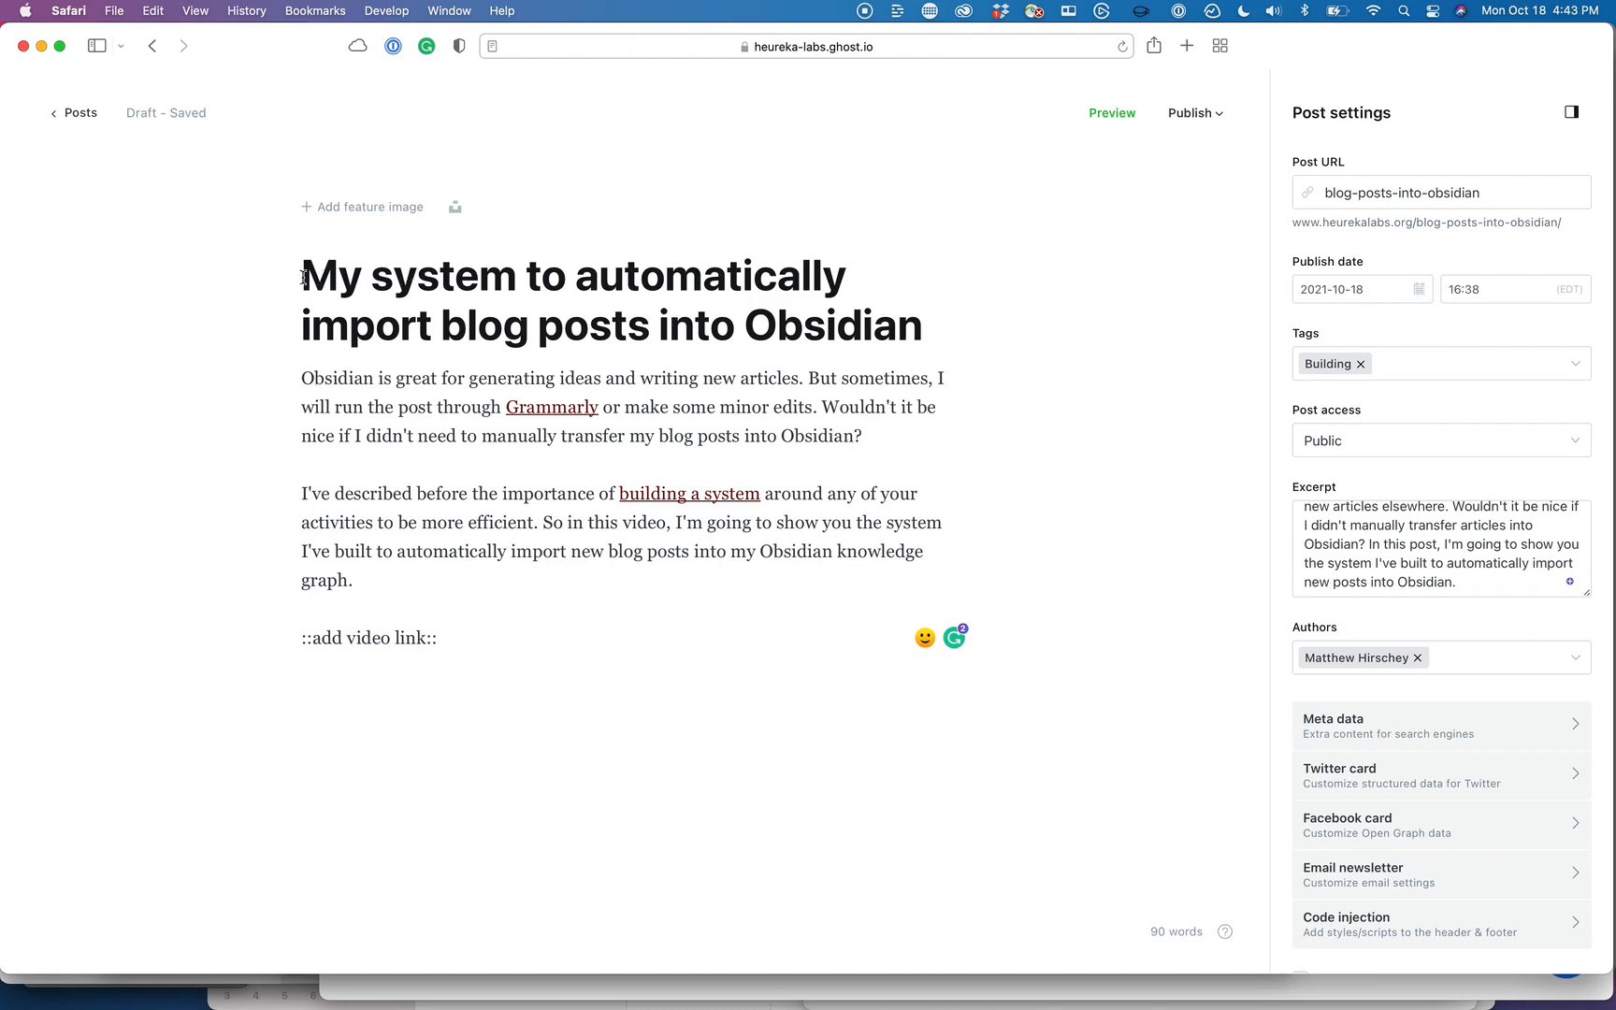
Step: Review the draft post's title, body paragraphs and the "::add video link::" placeholder
left_click_drag(304, 278, 435, 560)
left_click(437, 563)
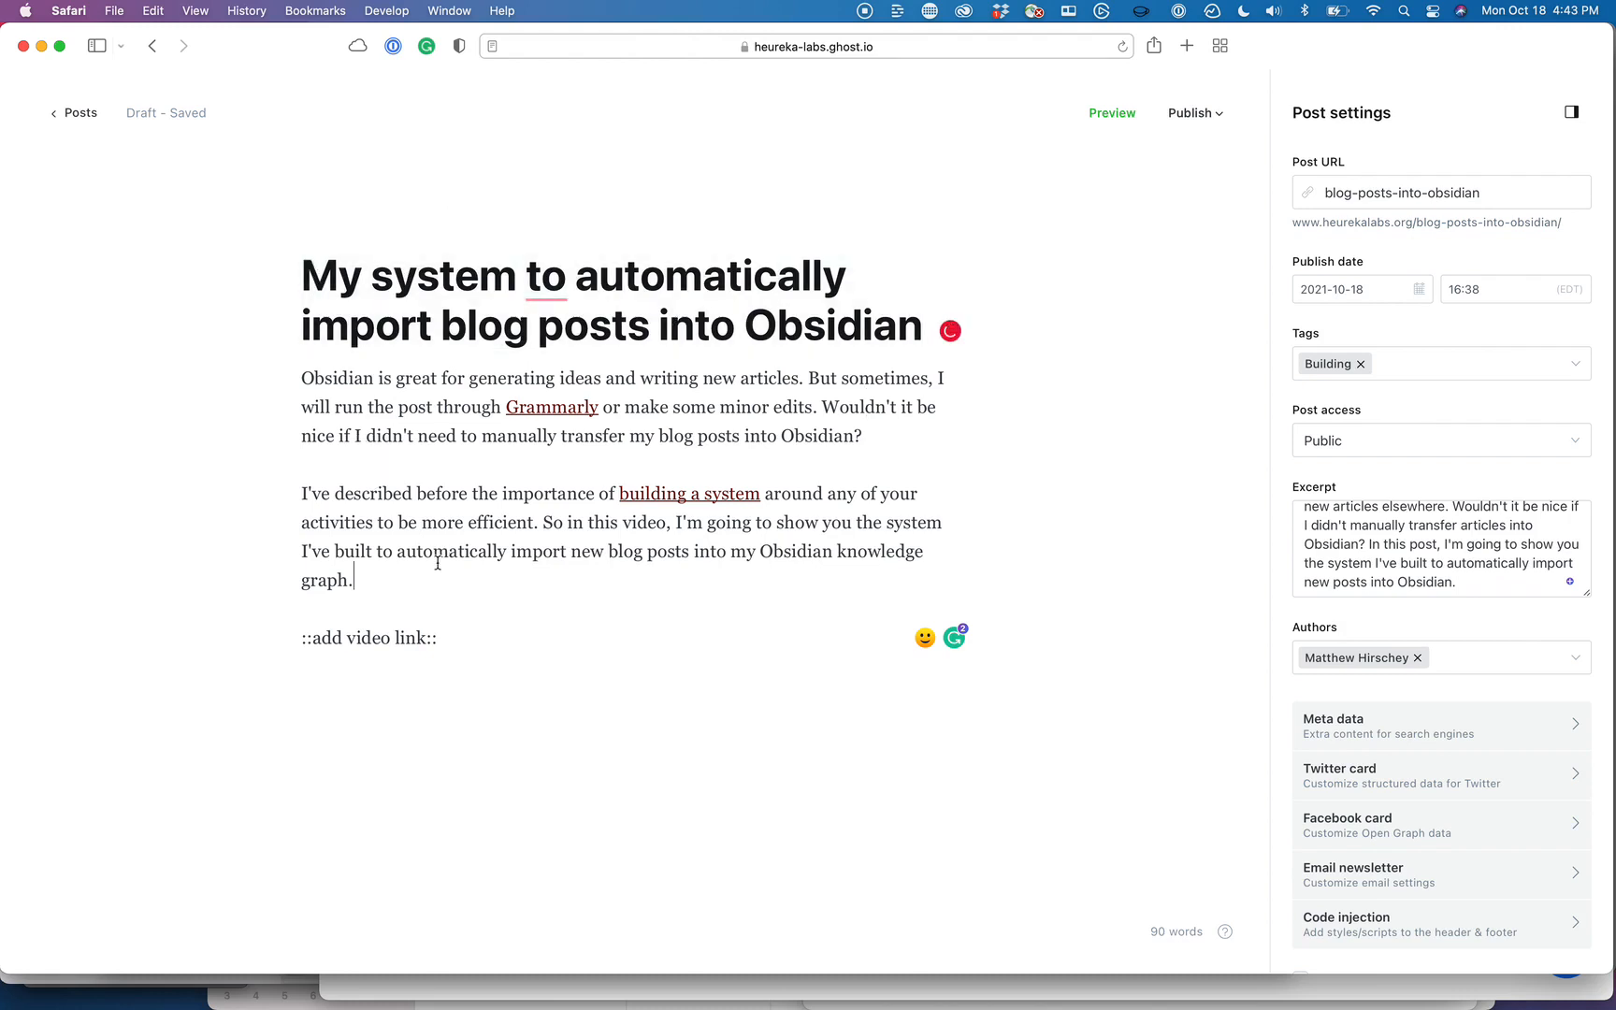
left_click_drag(301, 378, 428, 657)
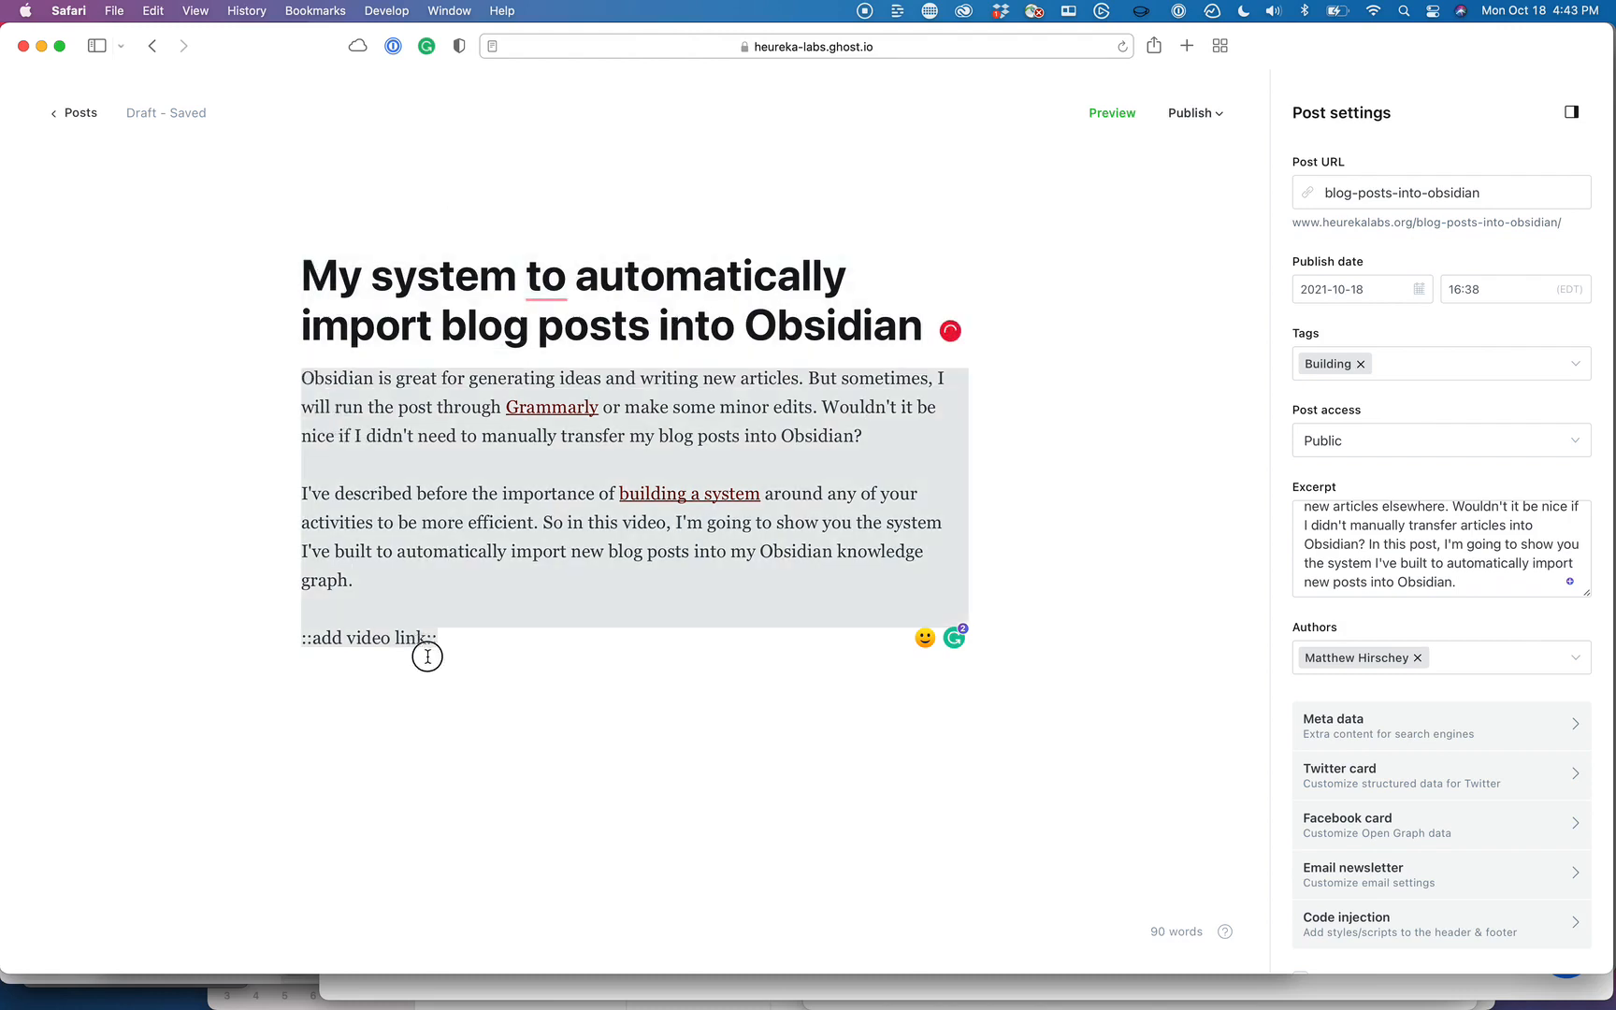
left_click(443, 653)
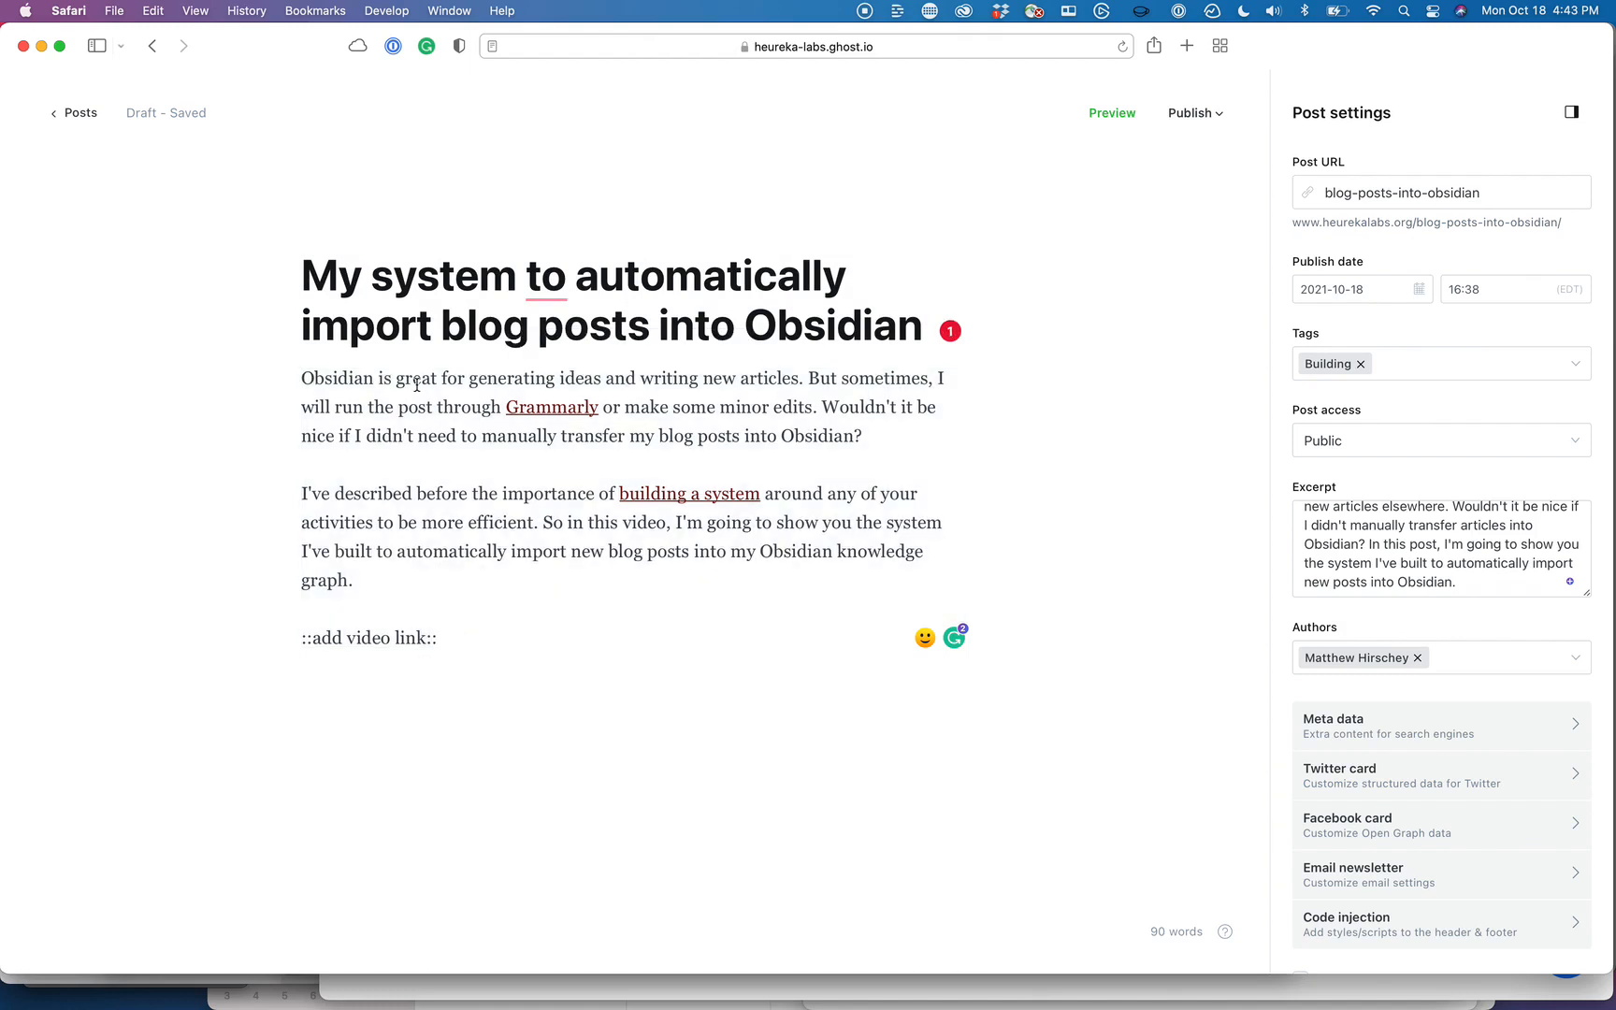
left_click_drag(444, 639, 301, 638)
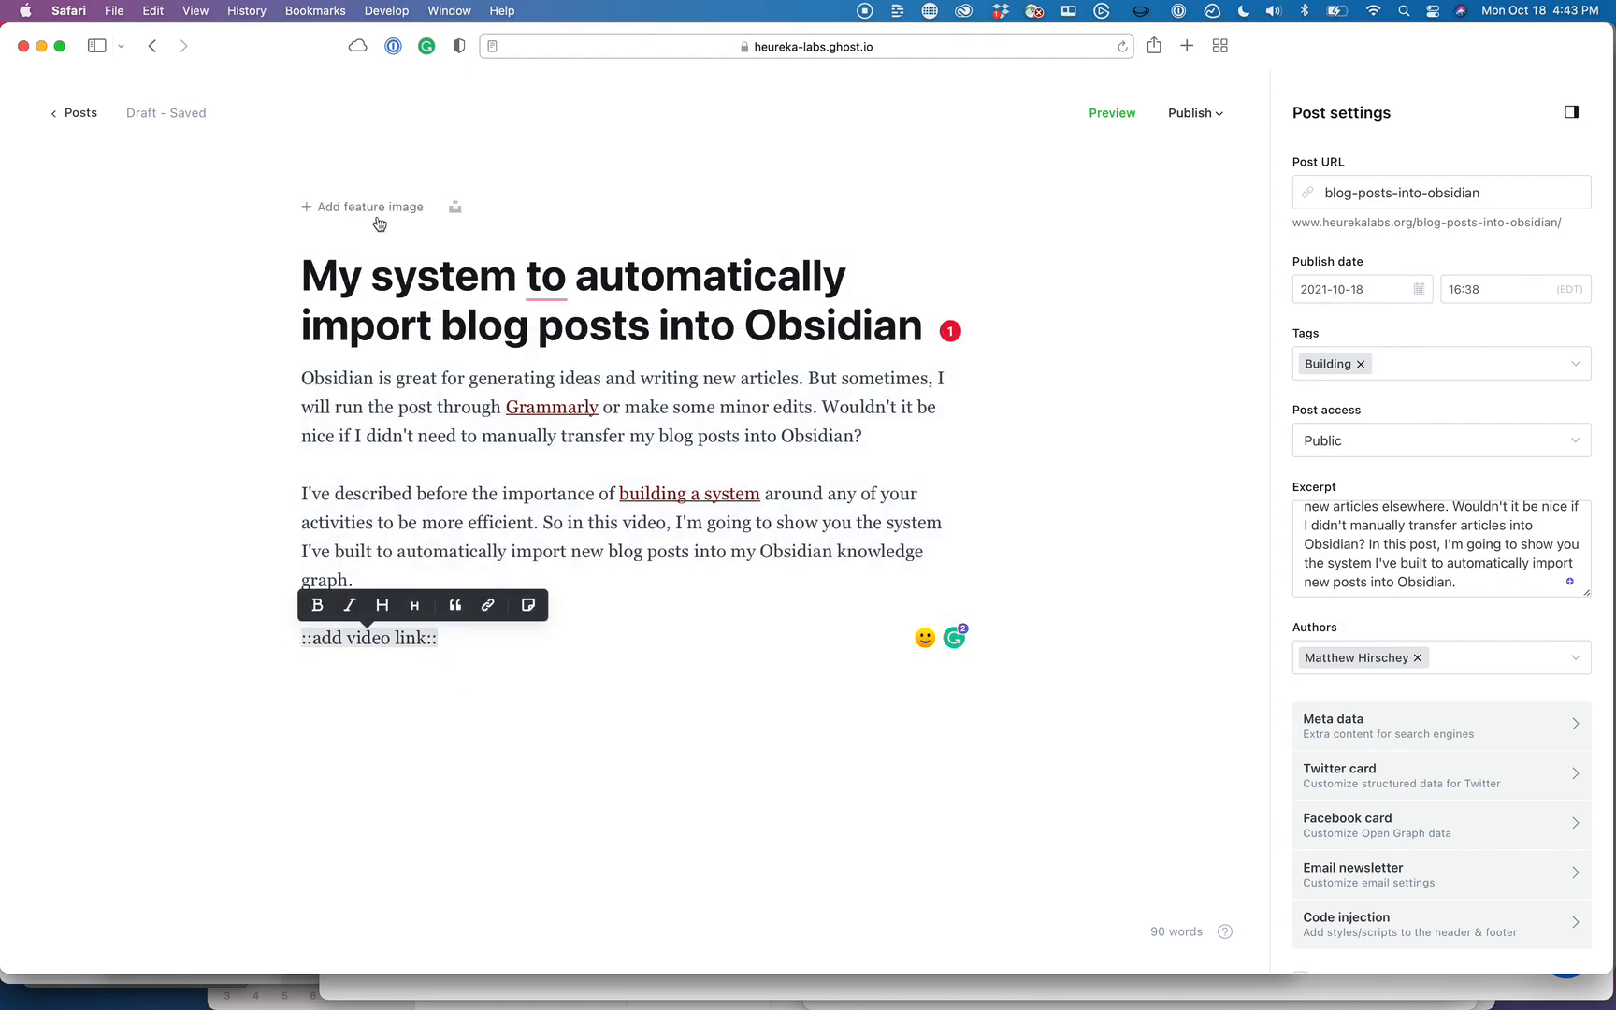
left_click(606, 395)
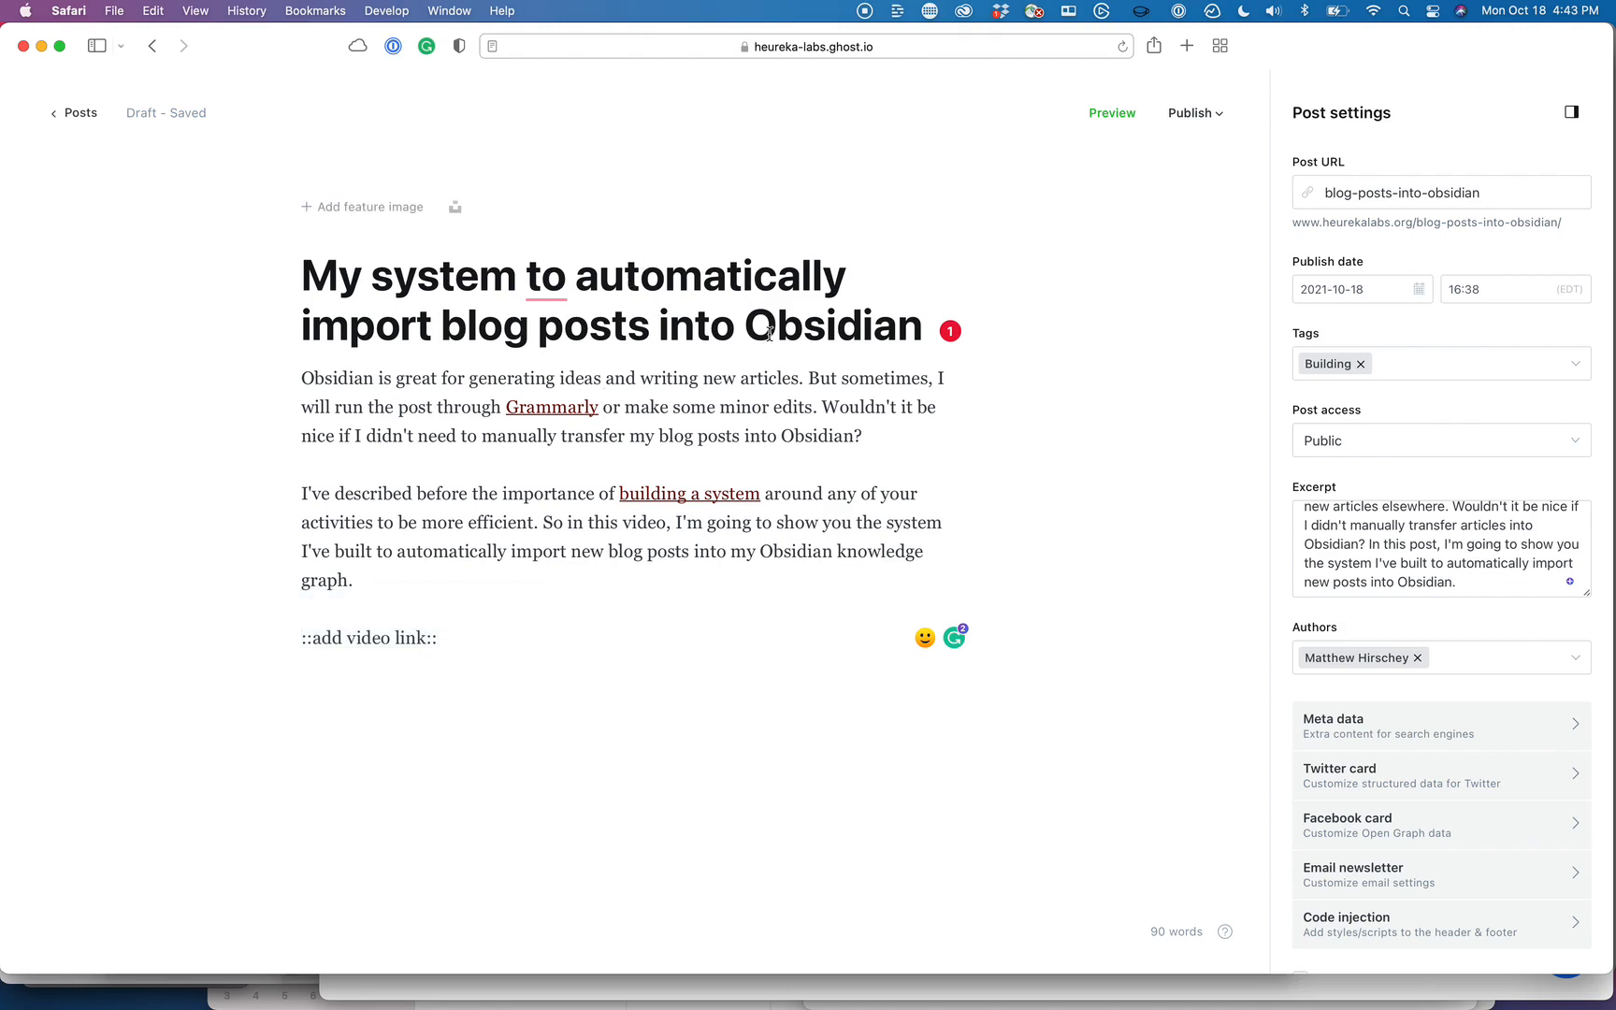
Step: Publish the post immediately with email to free members switched off, and view the live post
left_click(1221, 111)
left_click(1198, 390)
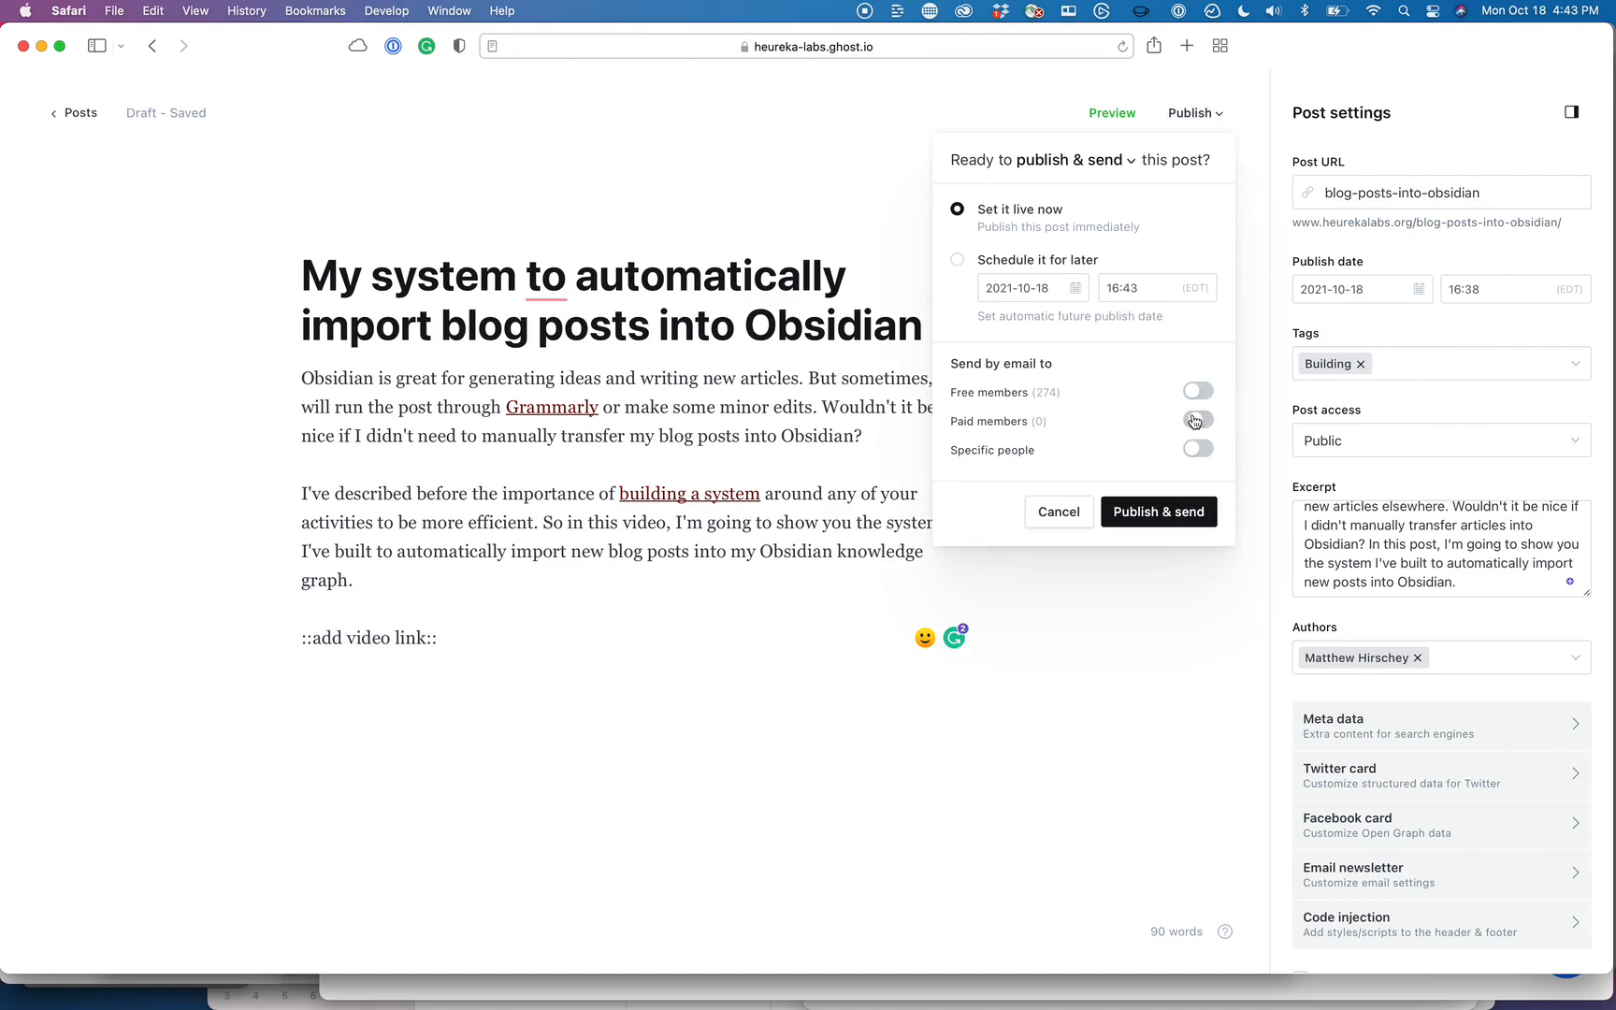
left_click(1159, 512)
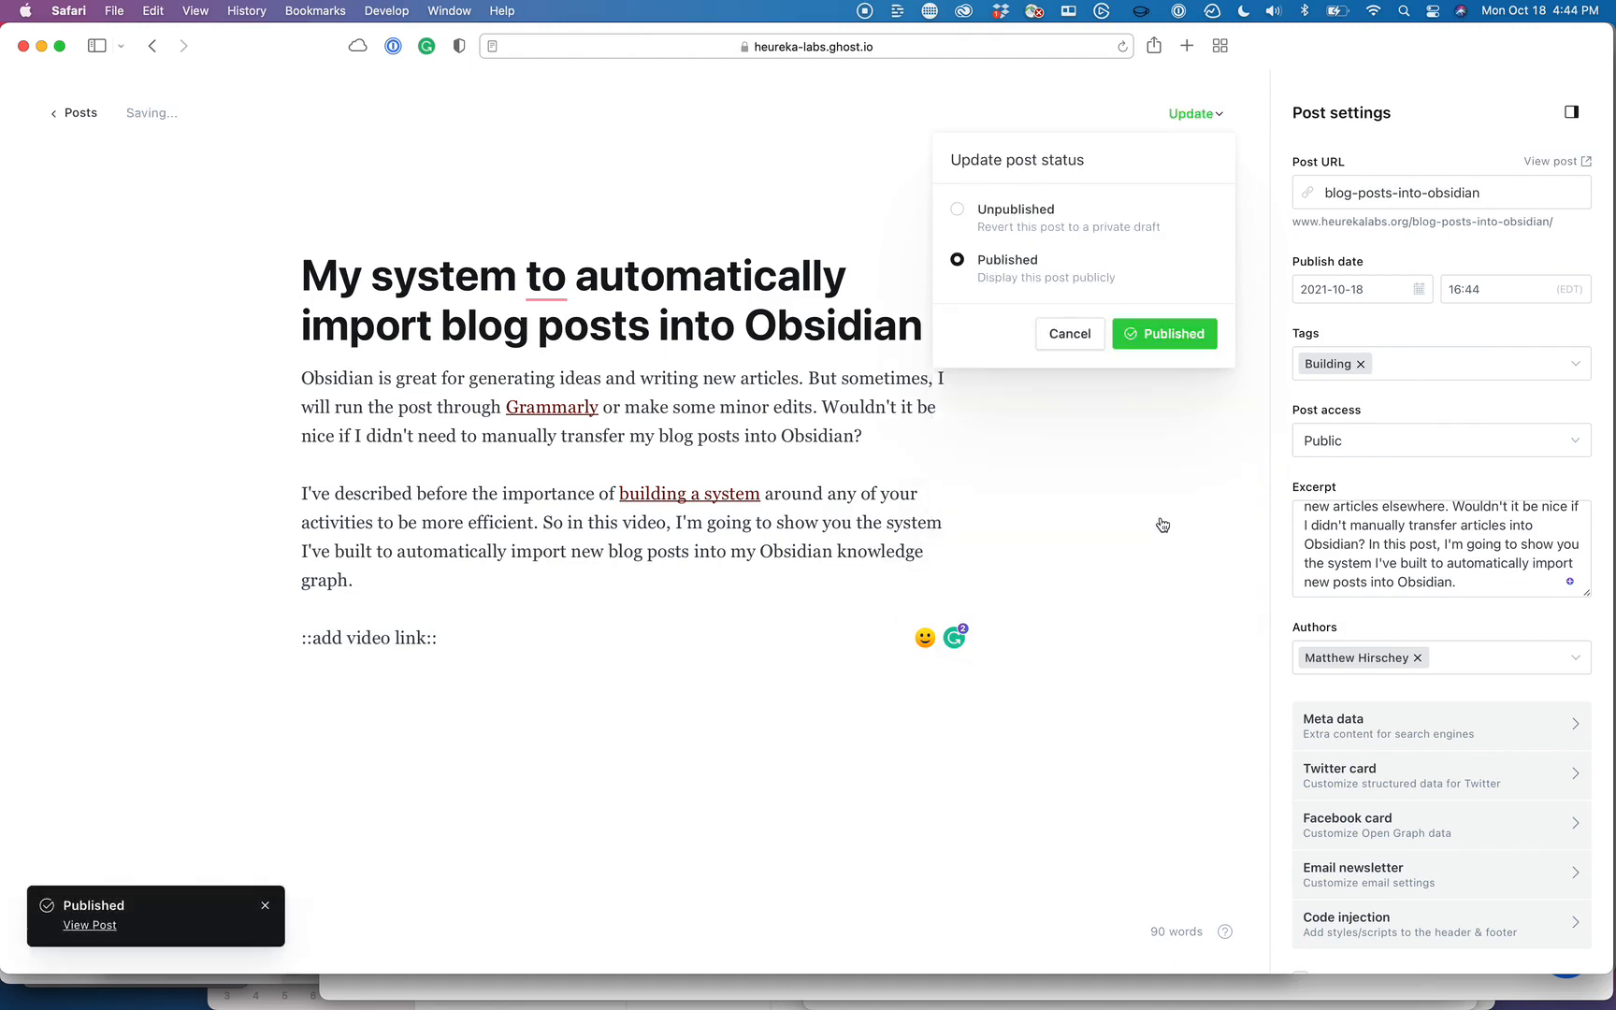
left_click(89, 926)
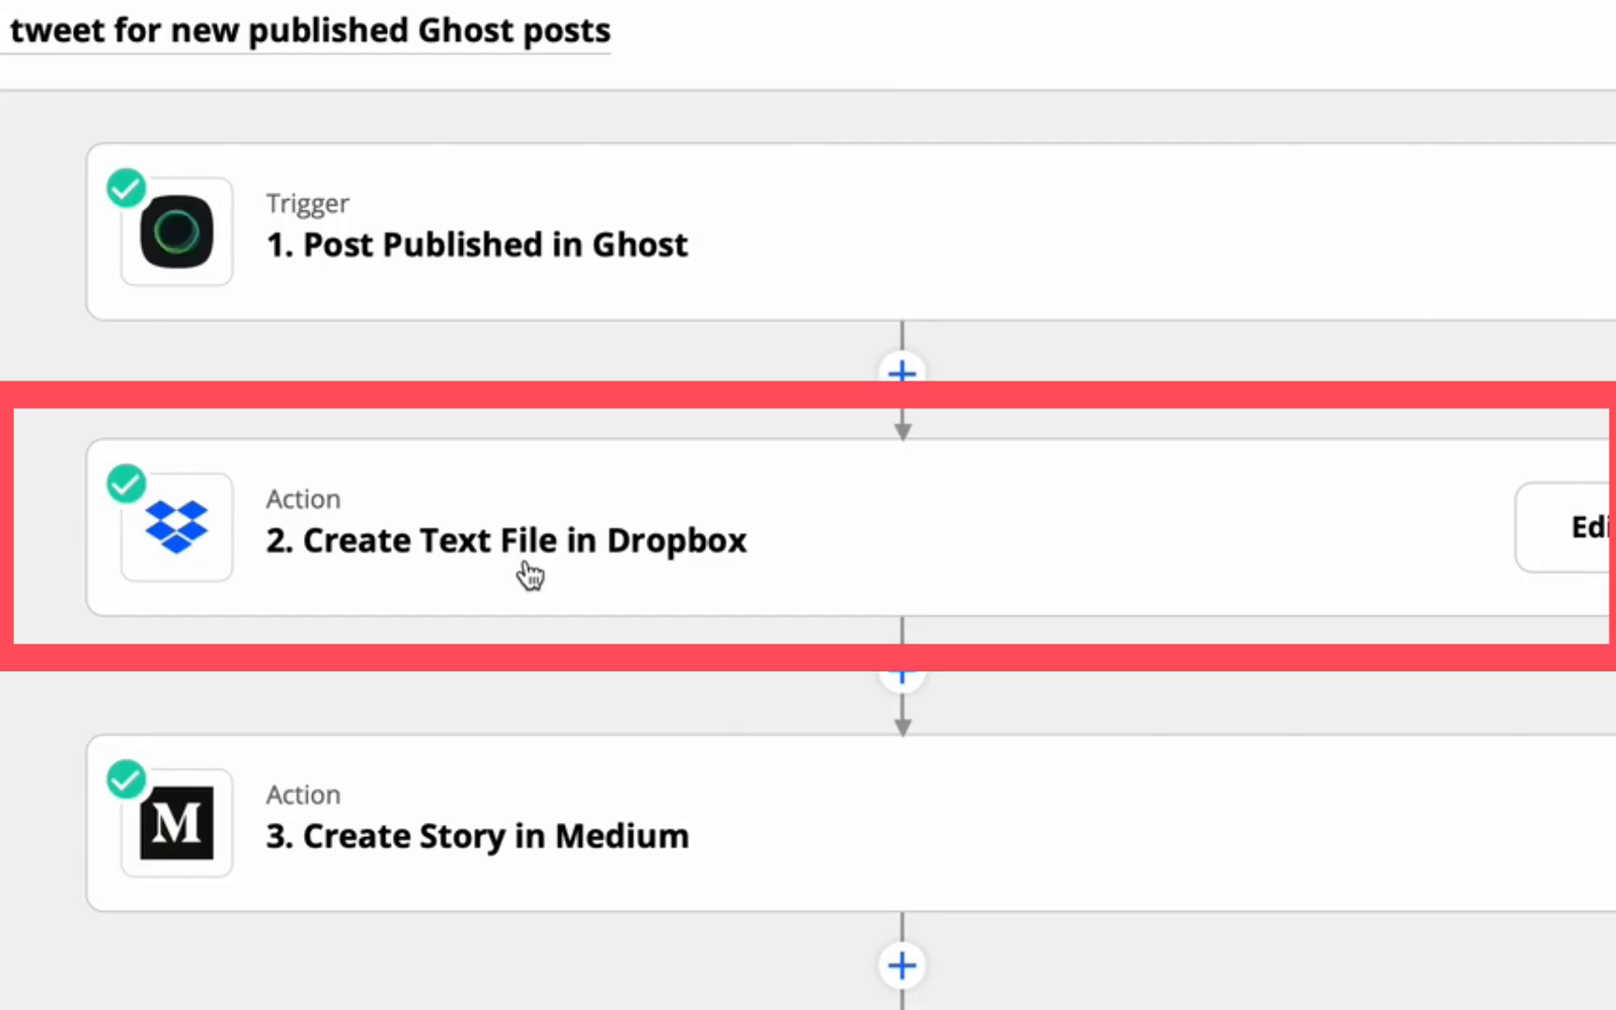
Step: Examine the Zap's "Create Text File in Dropbox" action setup, including its folder, file name and file content
left_click(525, 575)
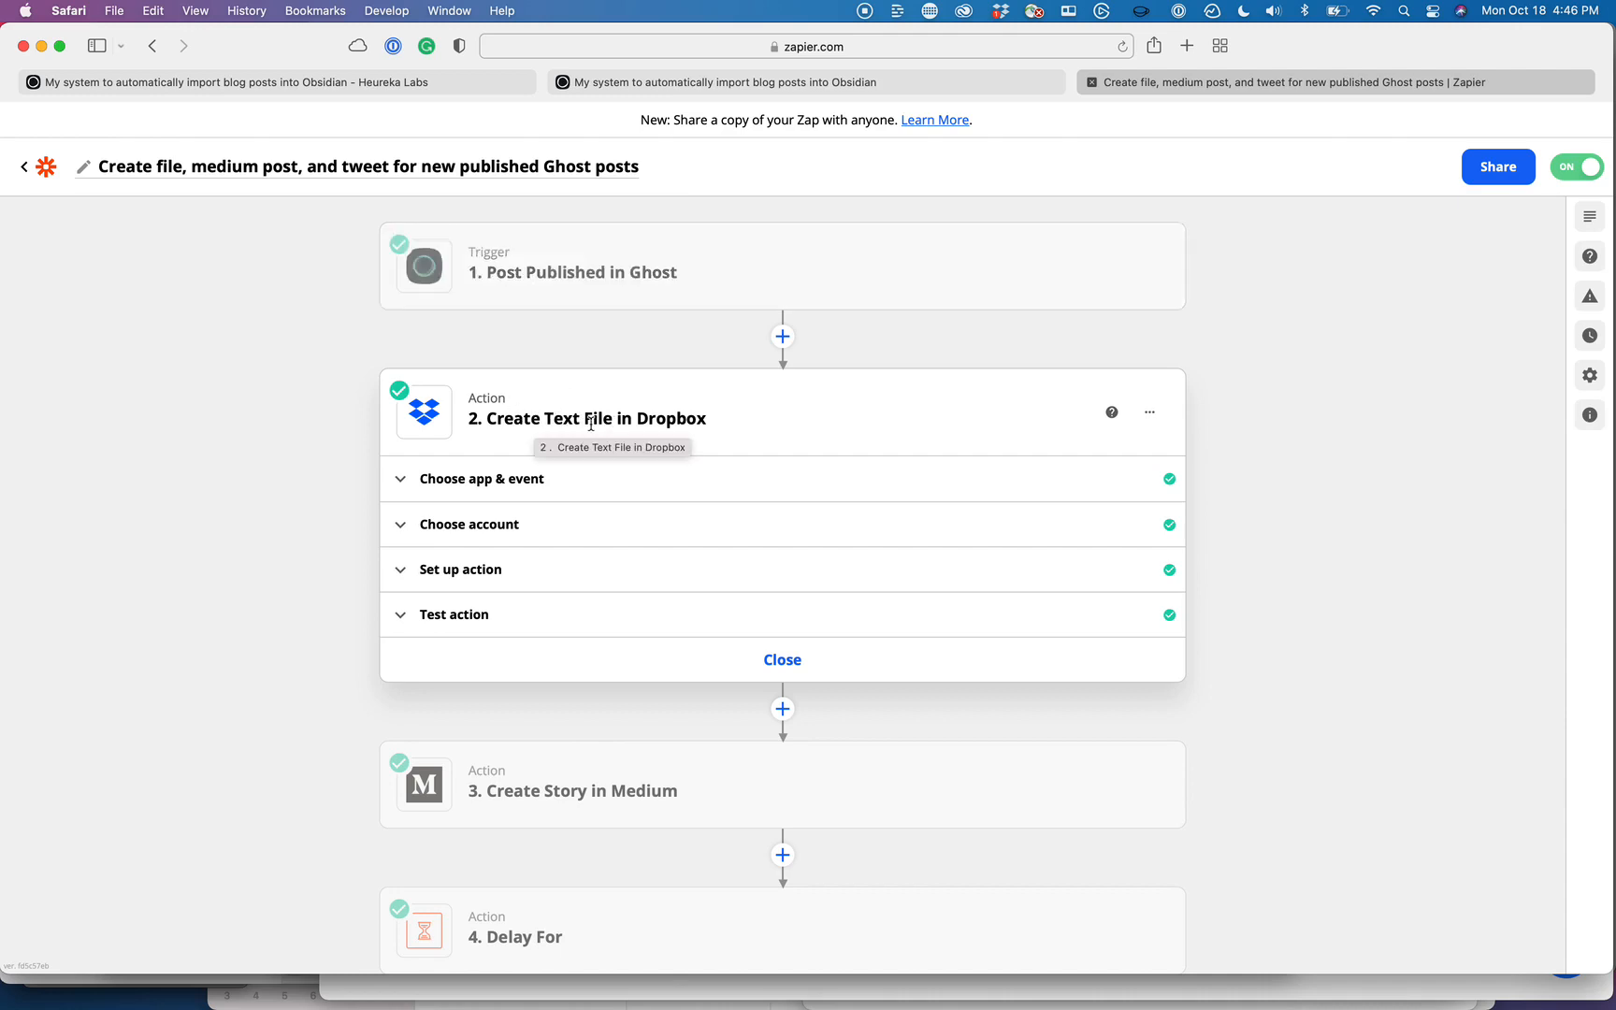
left_click(487, 576)
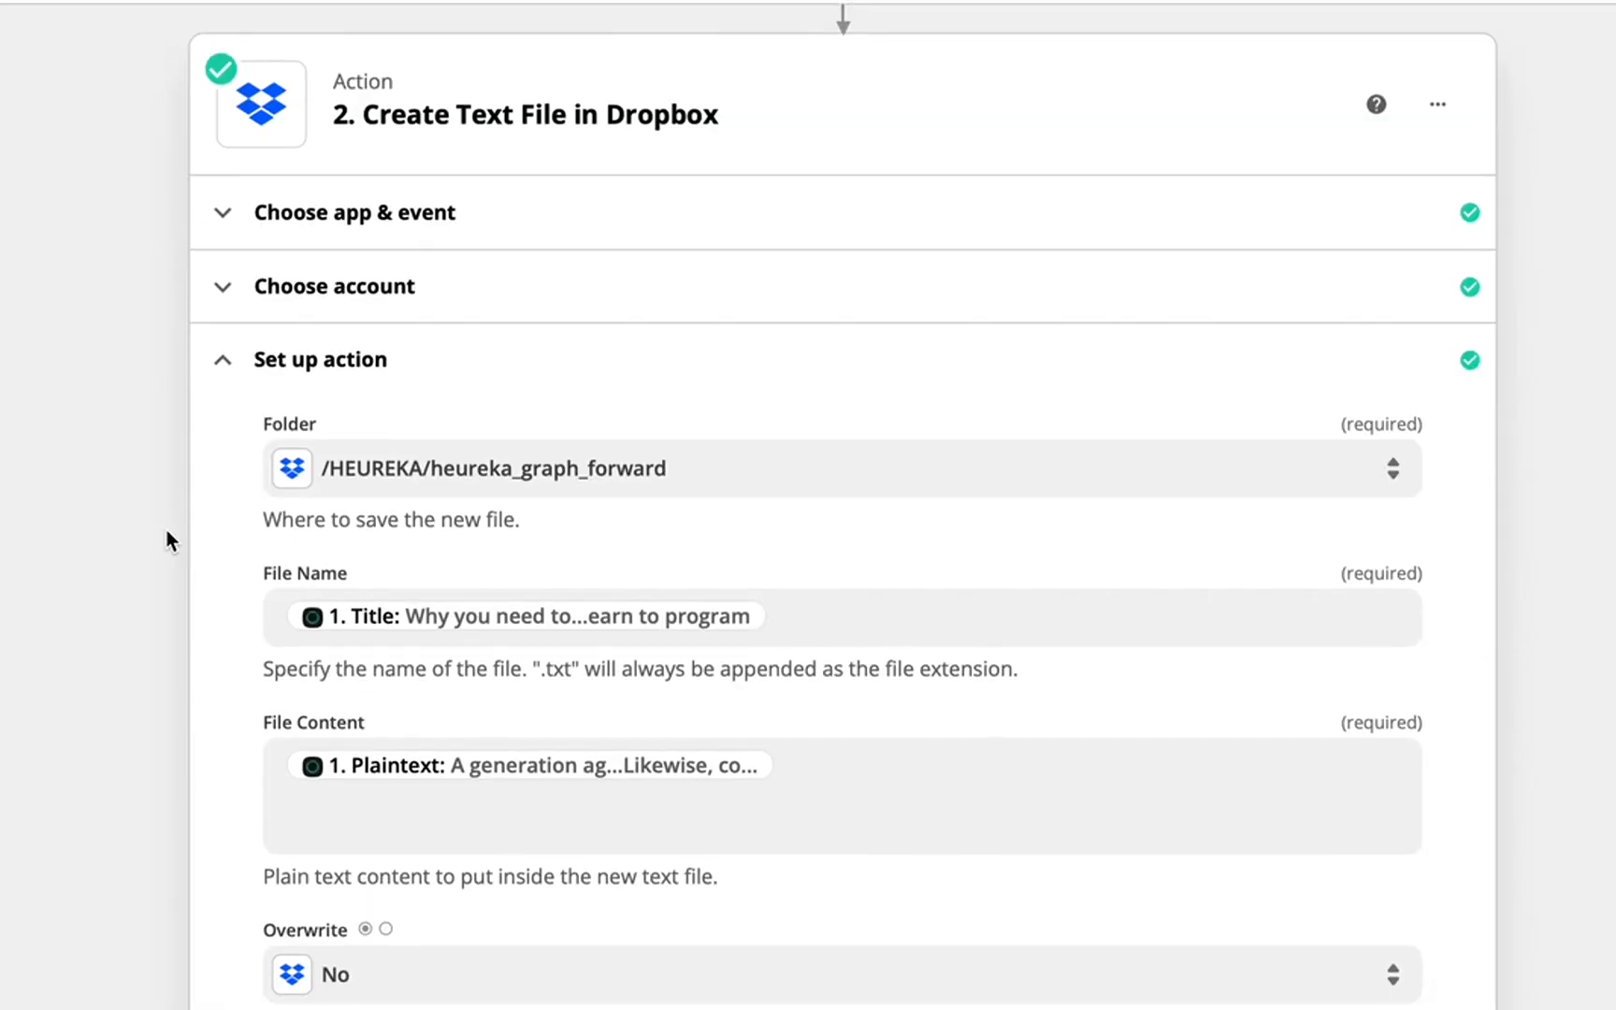
scroll(167, 540, "down", 1)
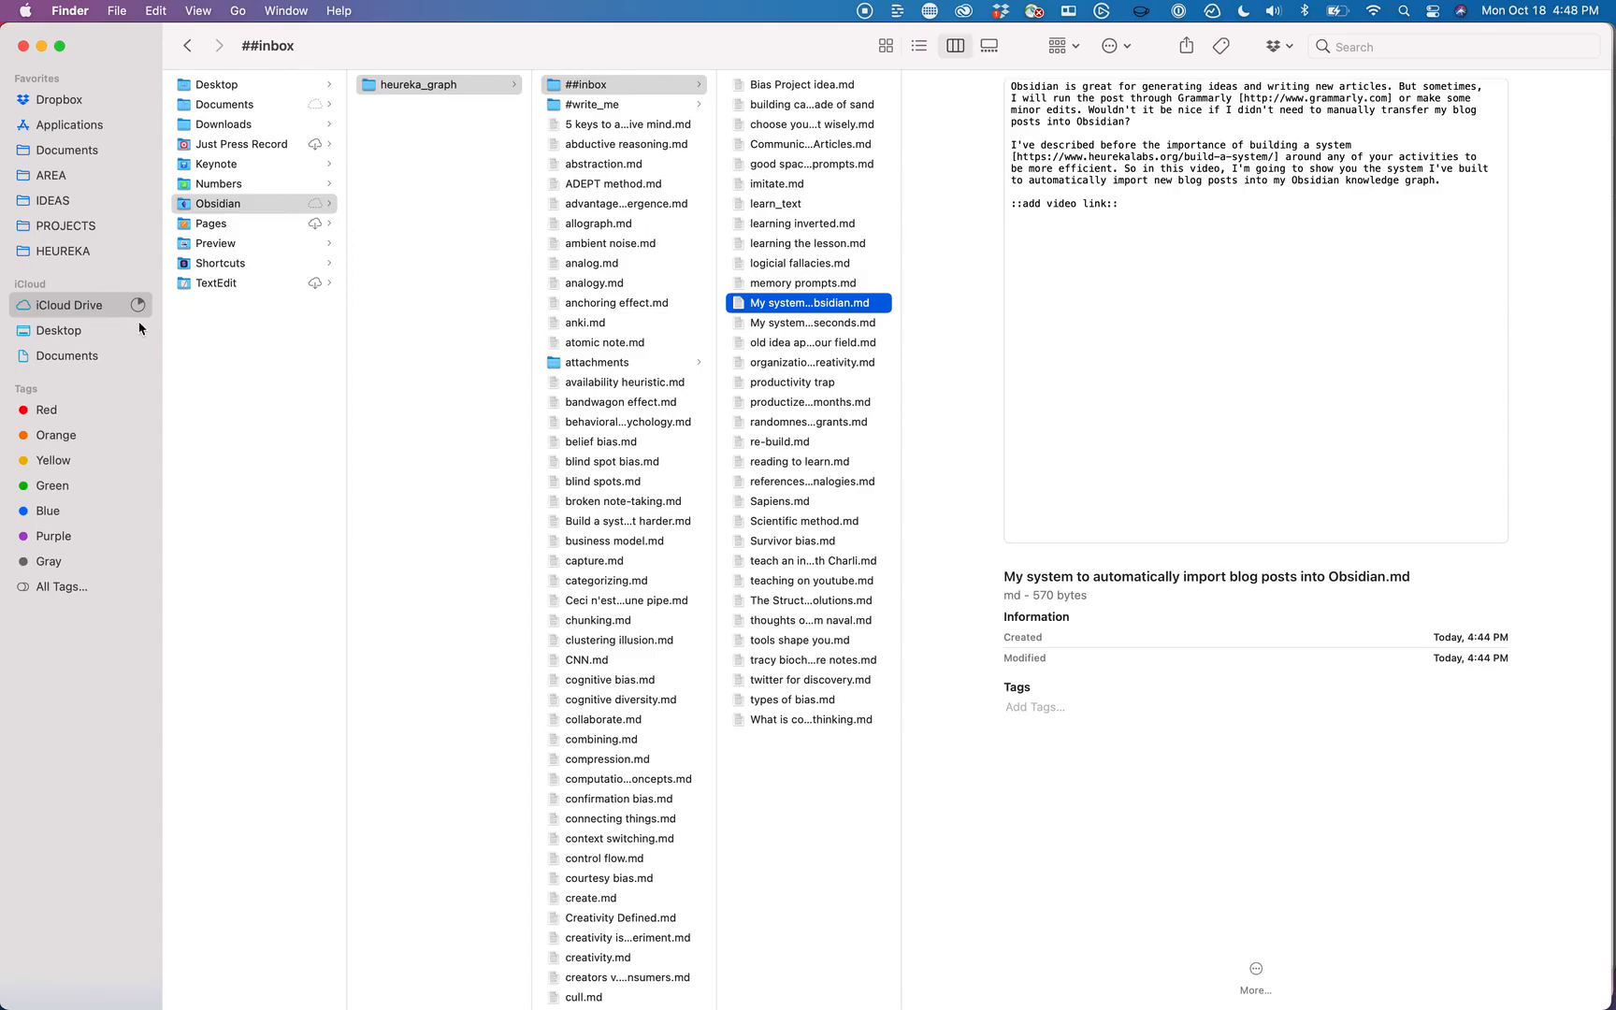
Step: Look through the notes in the heureka_graph folder inside iCloud Drive's Obsidian folder
left_click(214, 205)
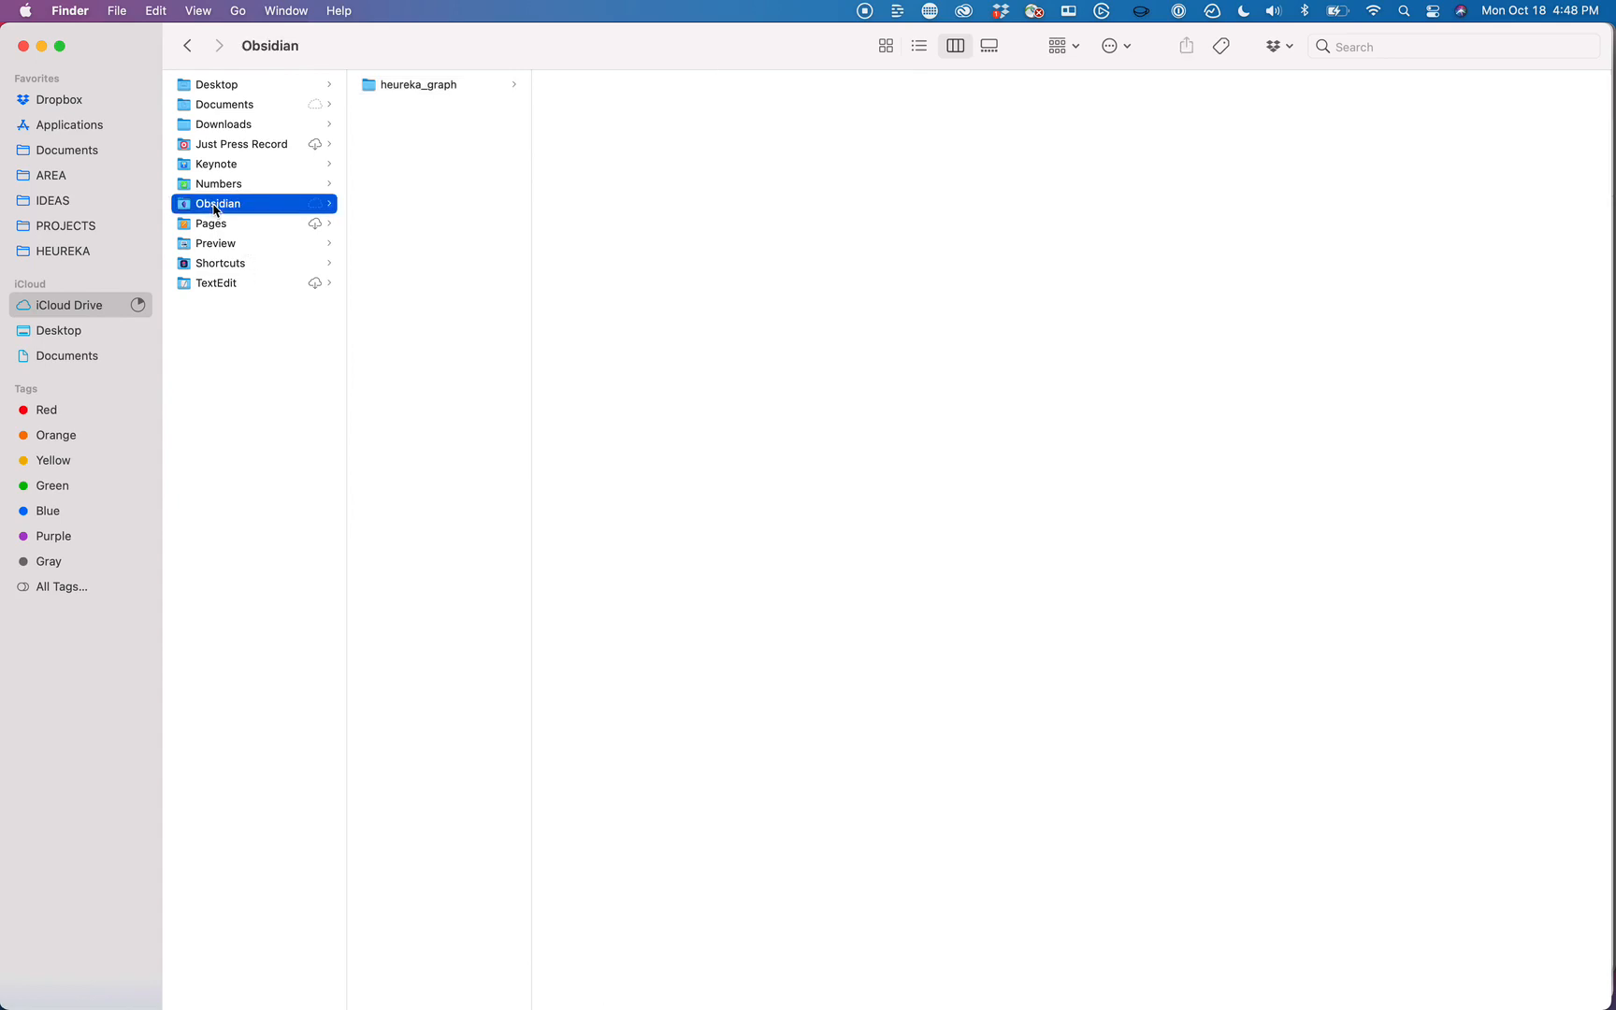
left_click(397, 86)
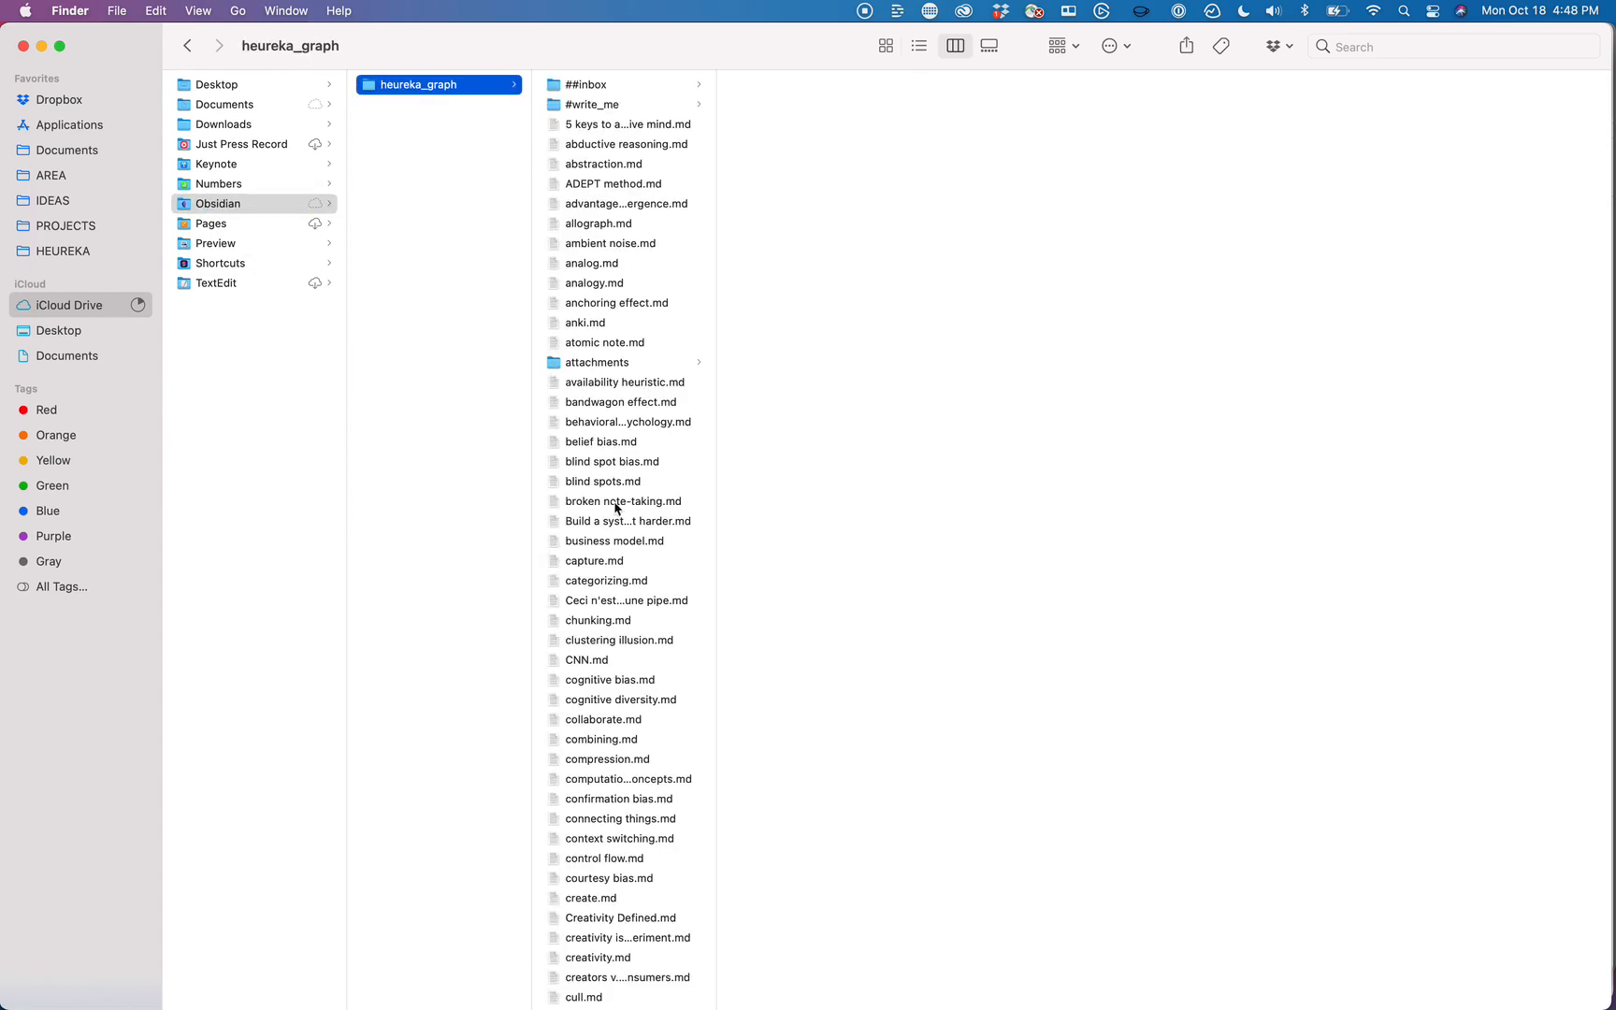
scroll(622, 524, "down", 10)
scroll(624, 533, "up", 8)
scroll(625, 534, "up", 5)
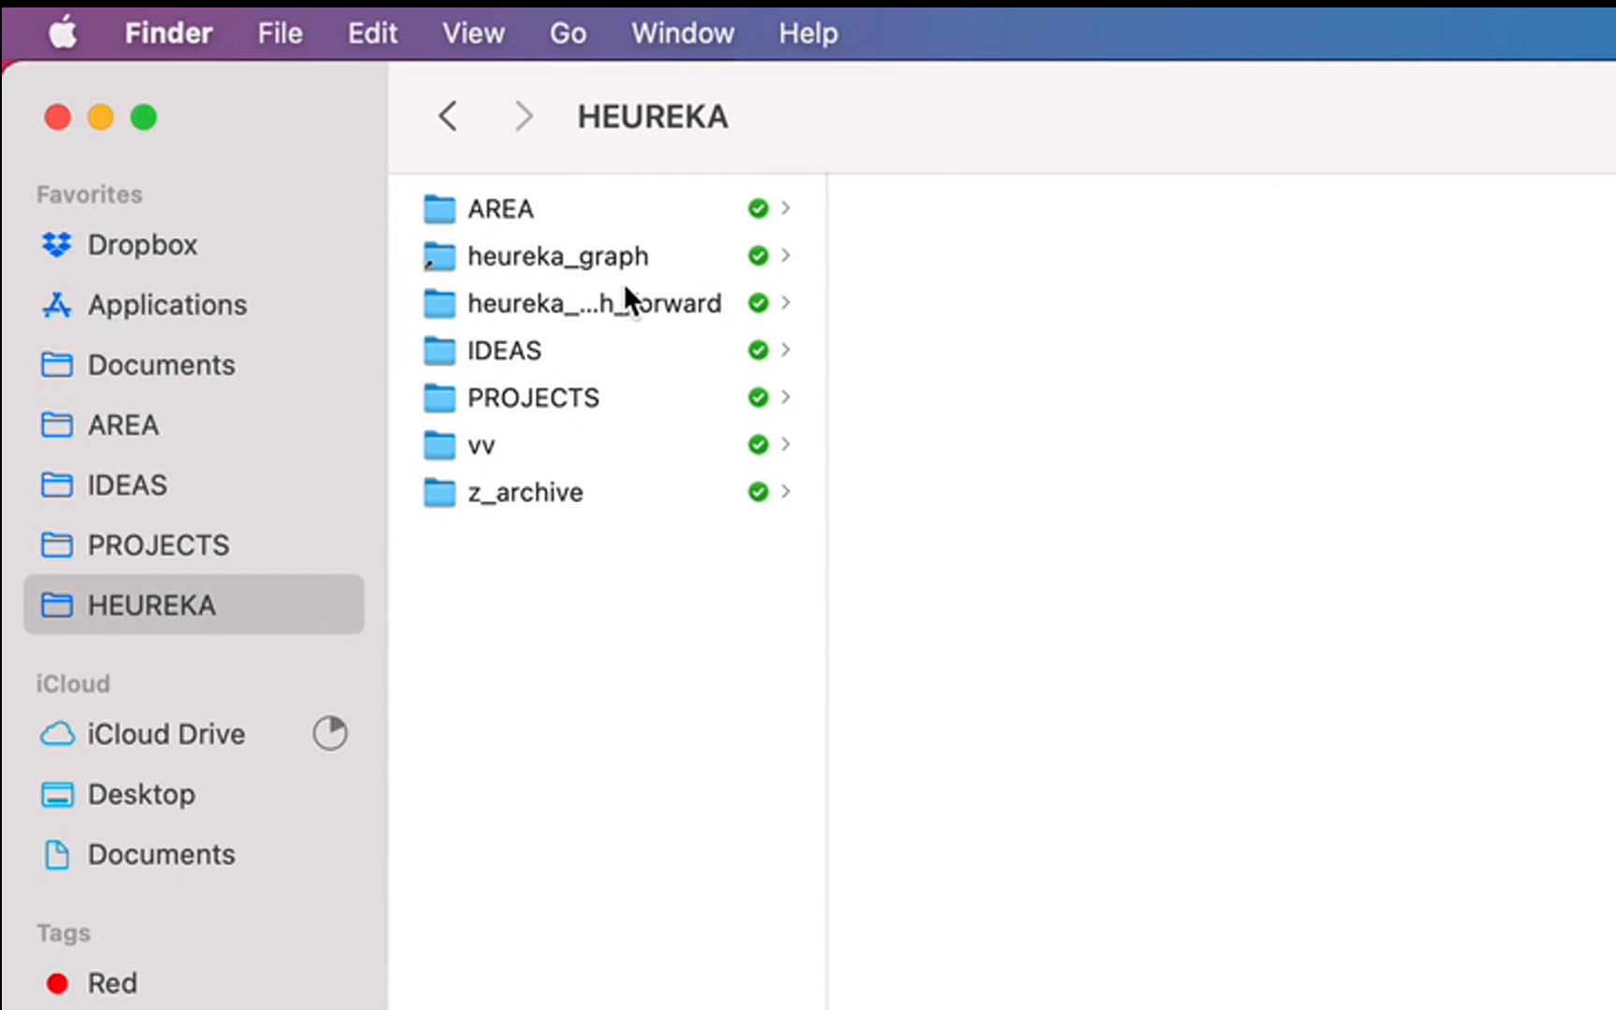
Step: Inspect the heureka_graph_forward and heureka_graph folders in HEUREKA, widening the column to show full names, and leave heureka_graph_forward selected
left_click(631, 302)
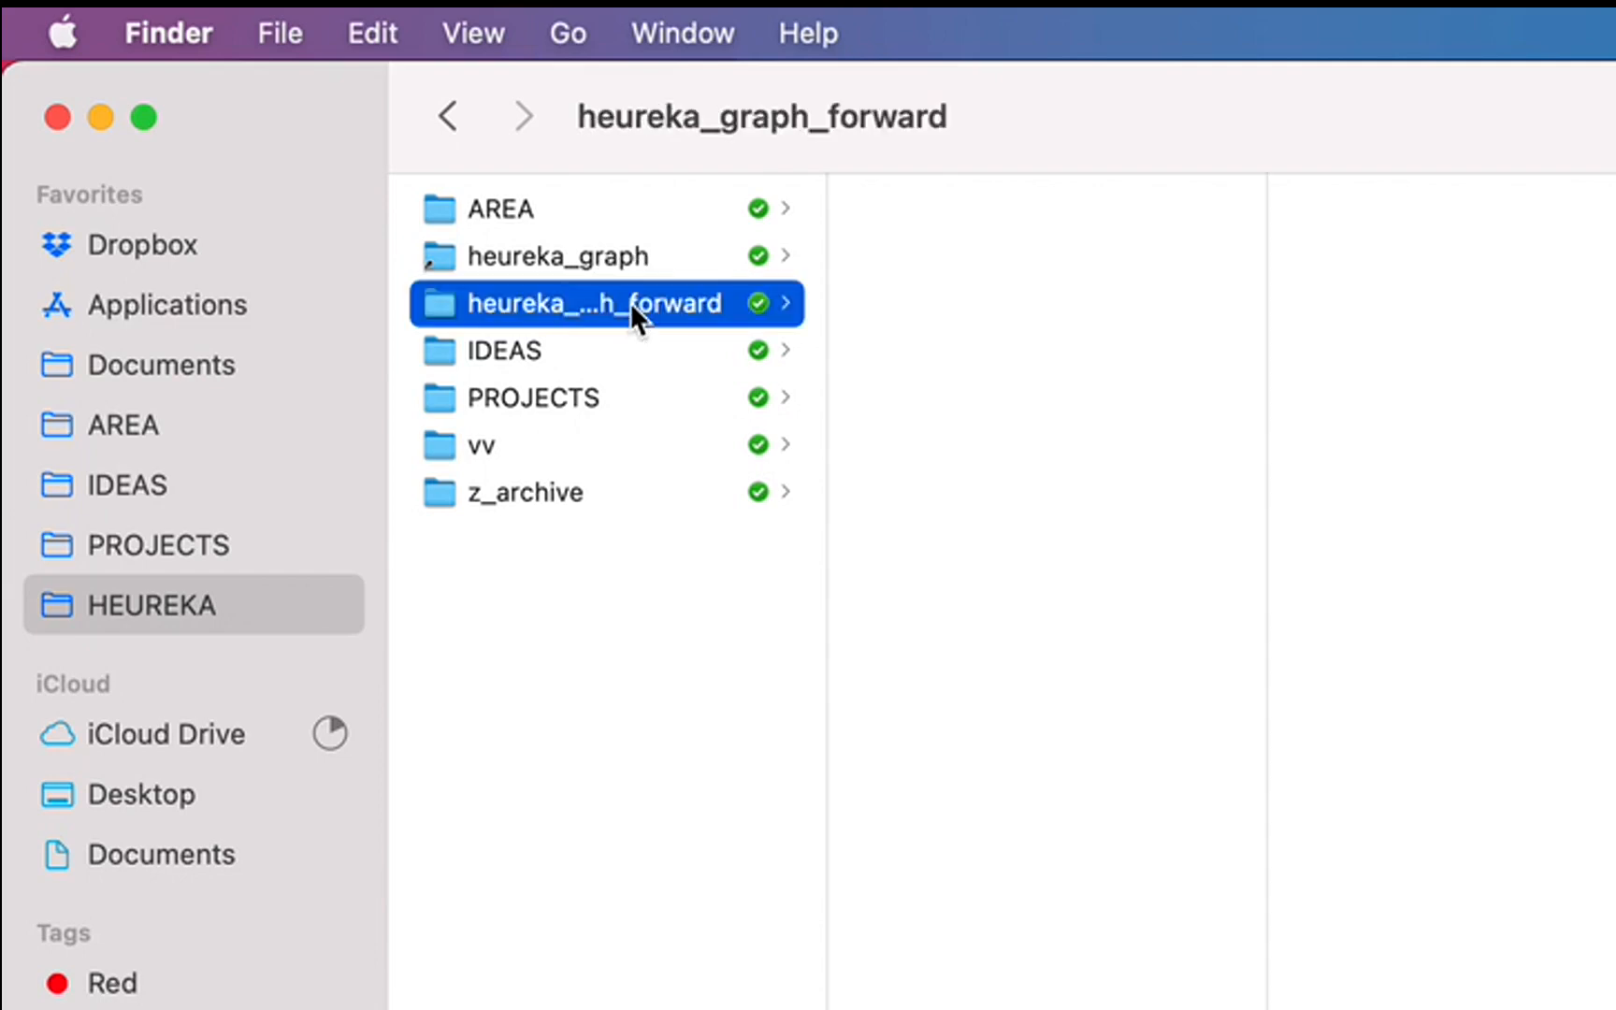
left_click_drag(828, 332, 956, 332)
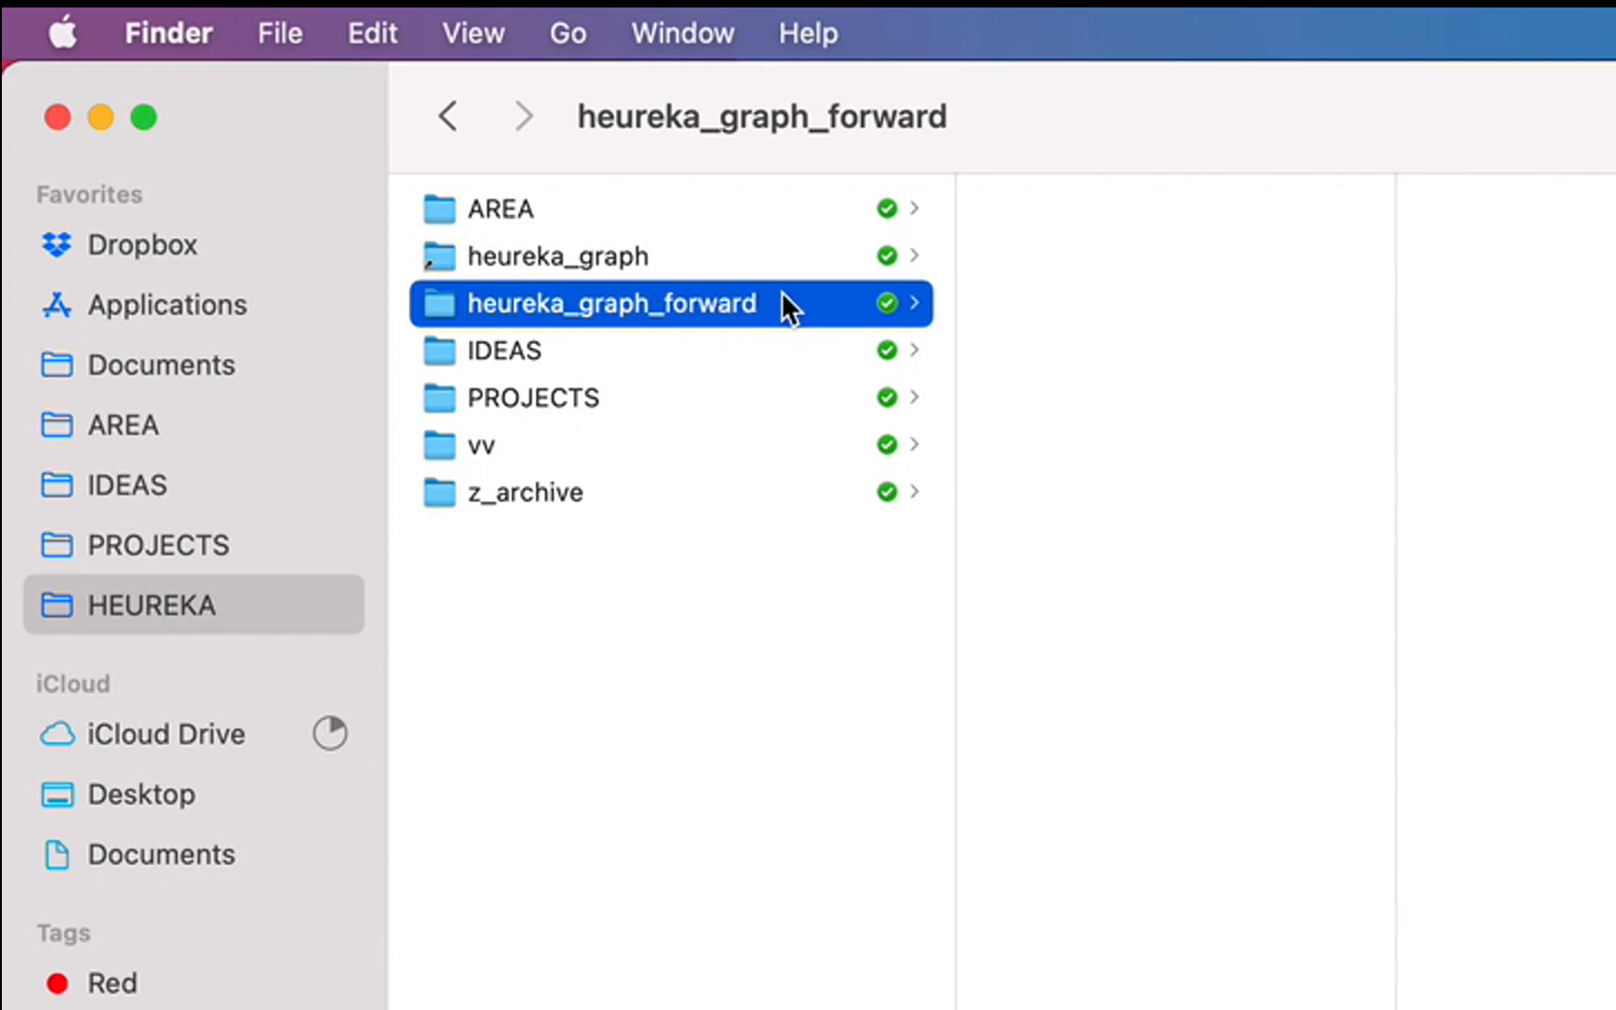
left_click(716, 257)
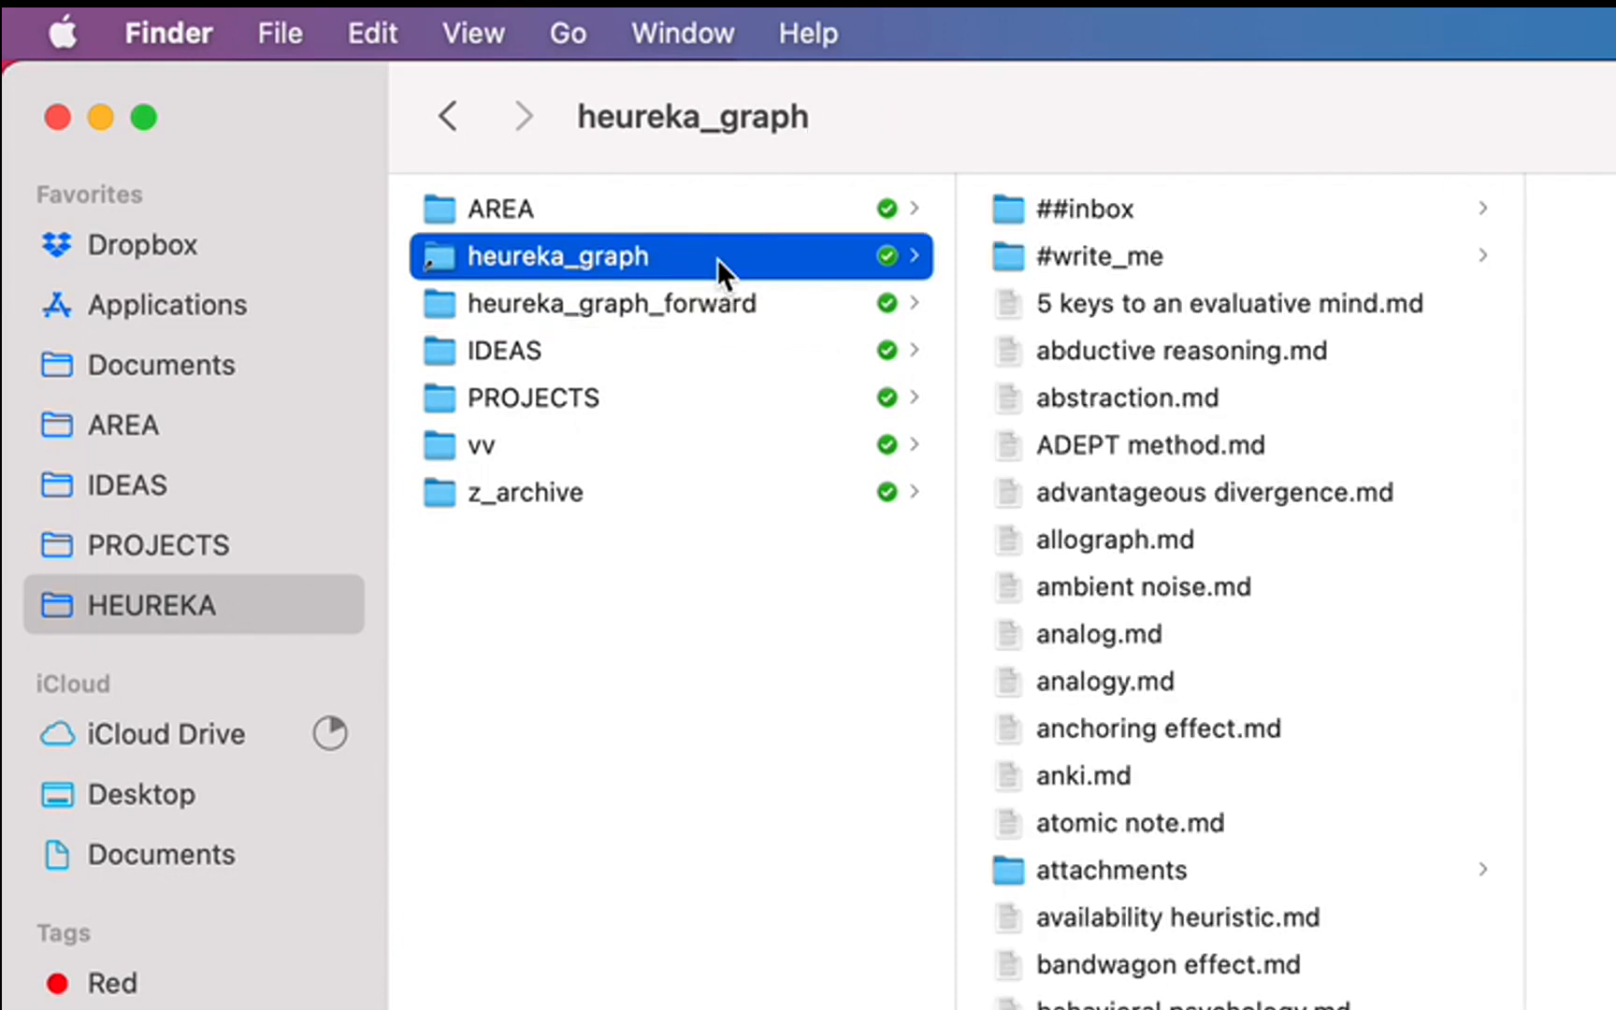
left_click(720, 304)
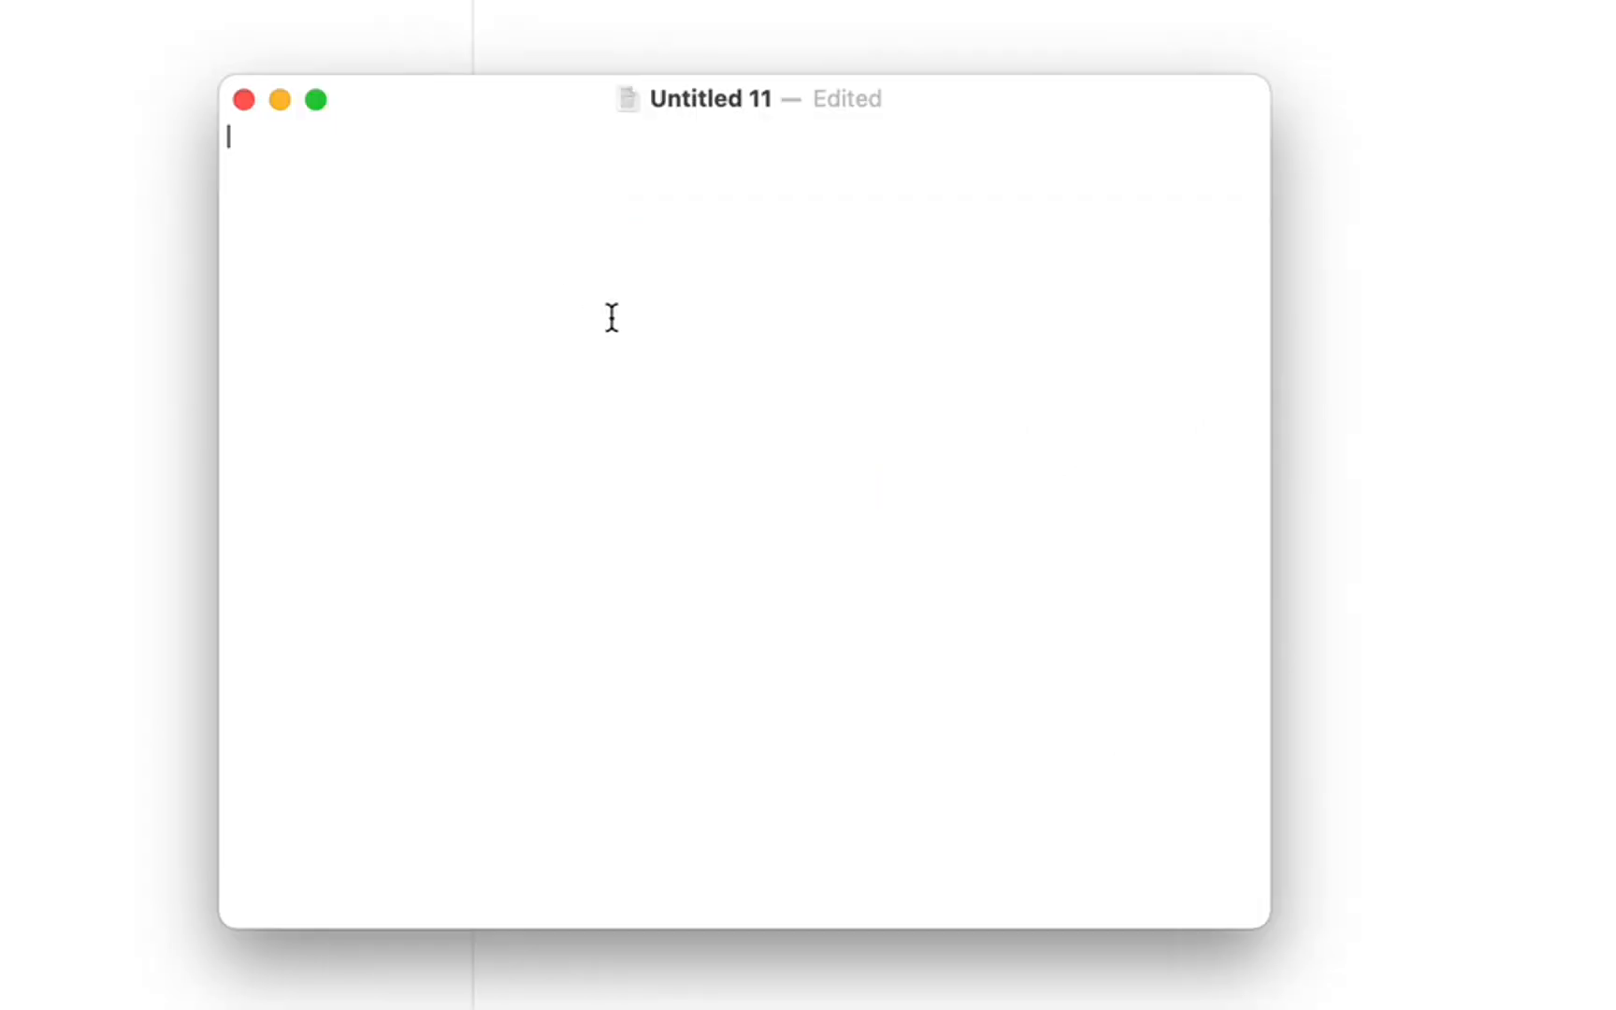
Step: Write "This is just a test." in a text file, save it as test.txt in heureka_graph_forward, and check it in Finder
type("This is just a test.")
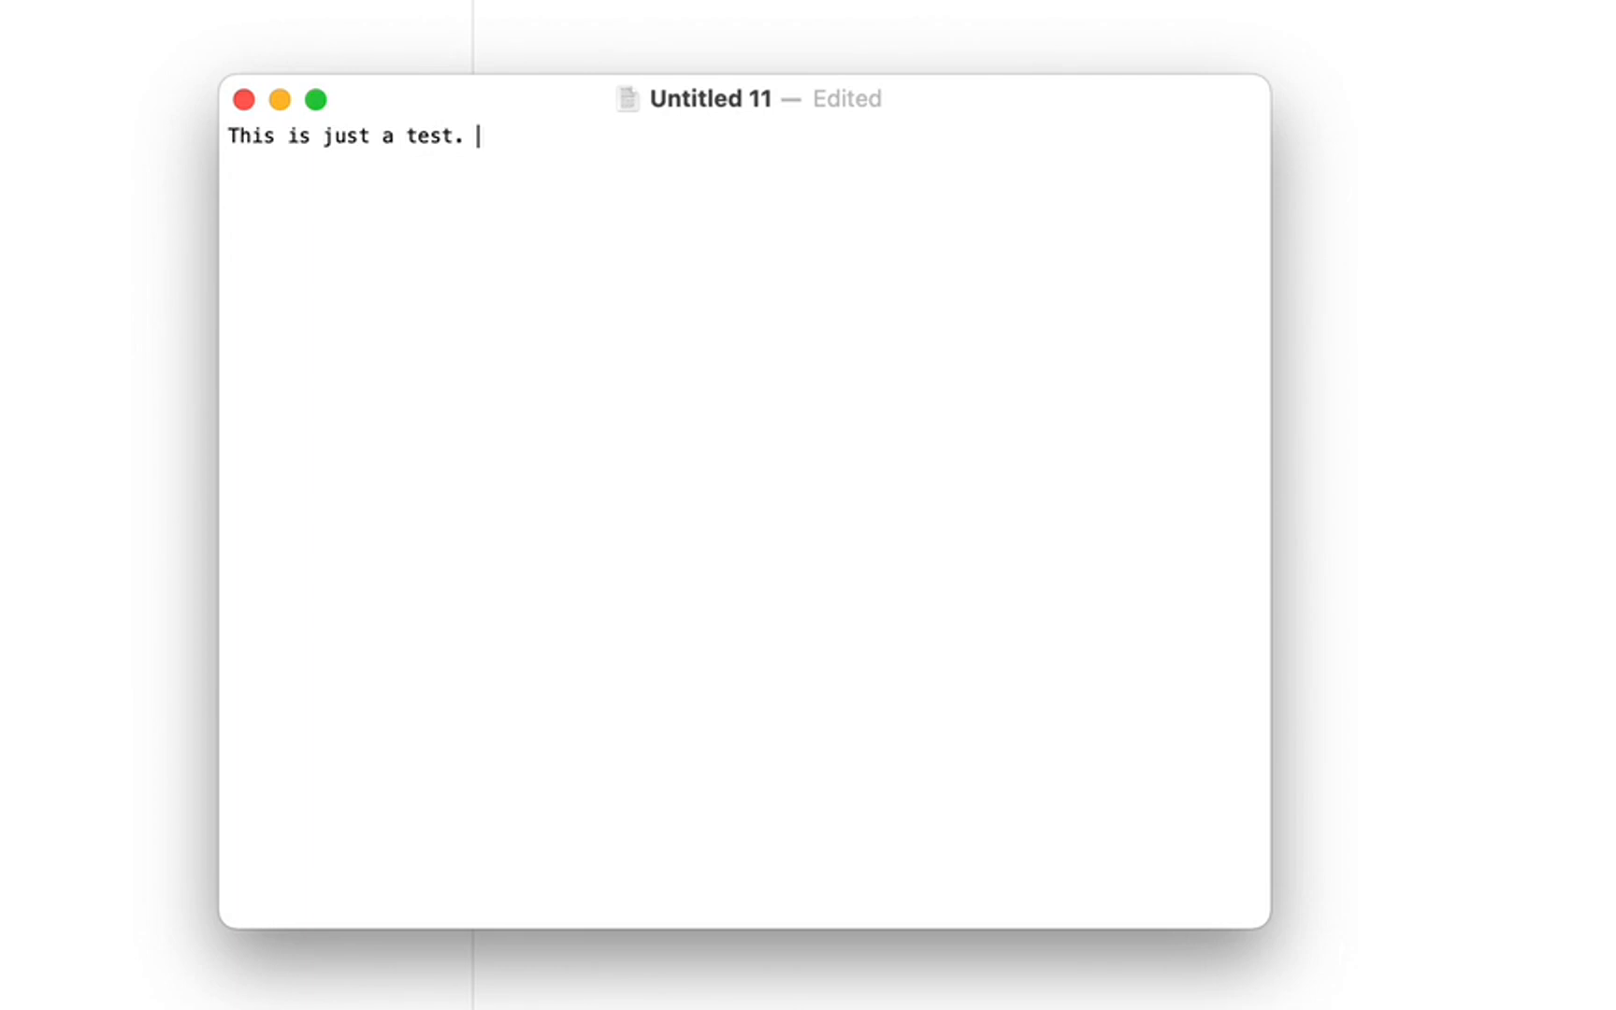
key("super+s")
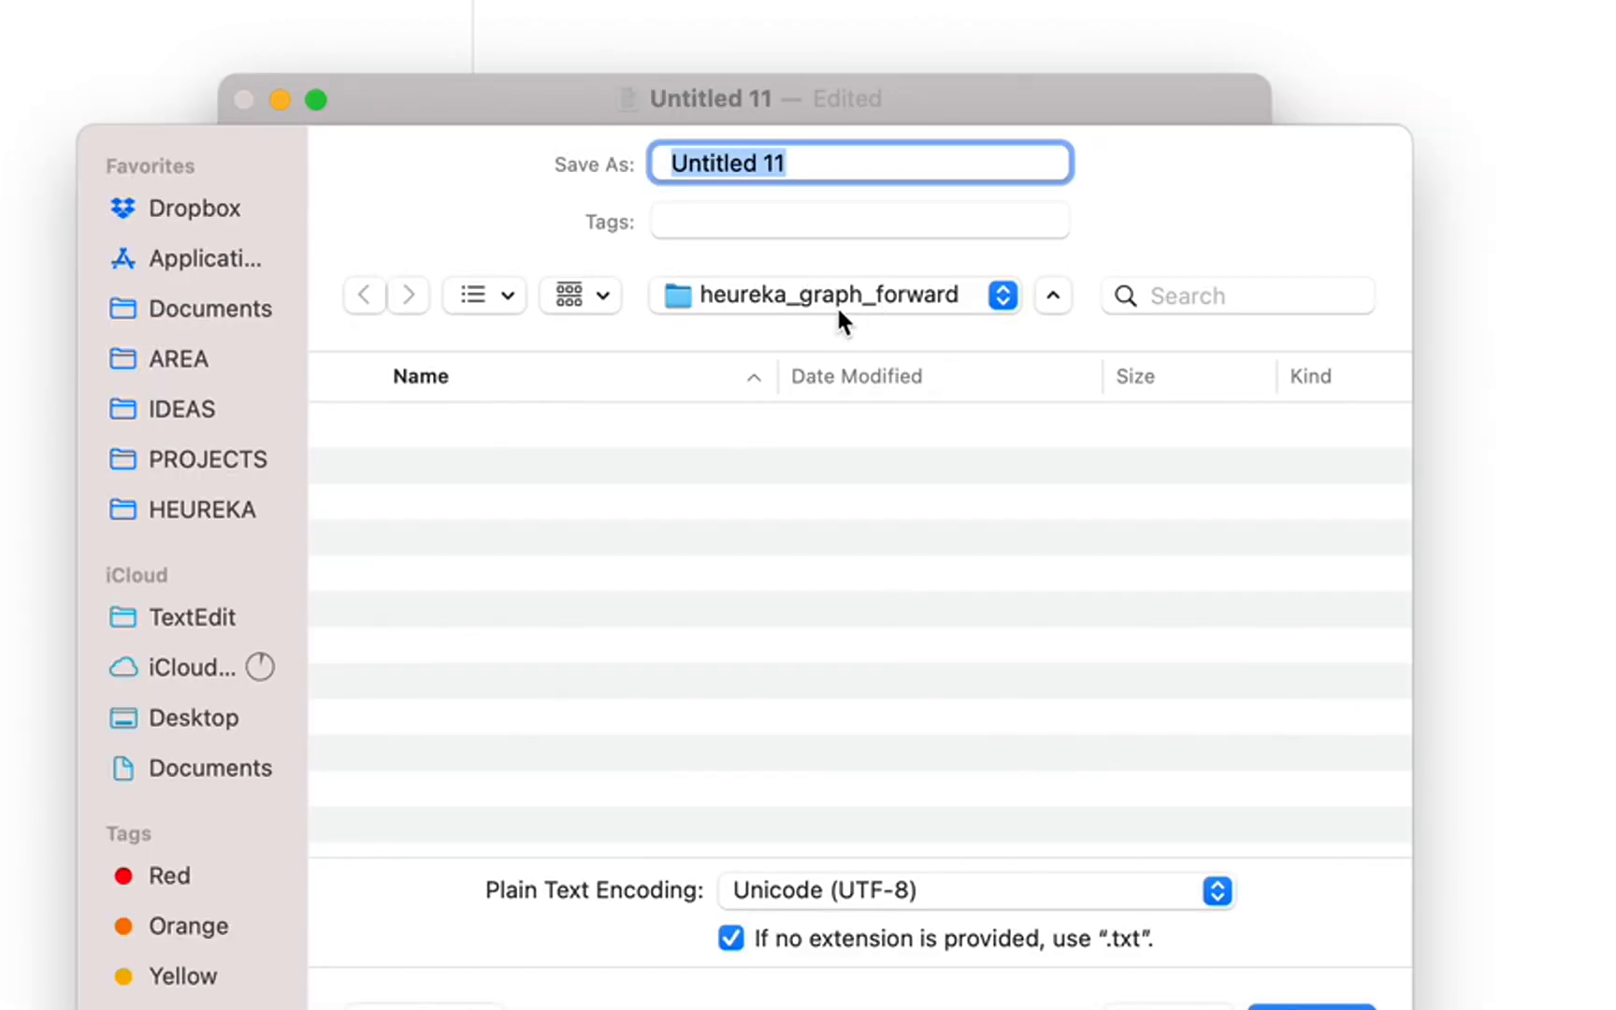
type("test.t")
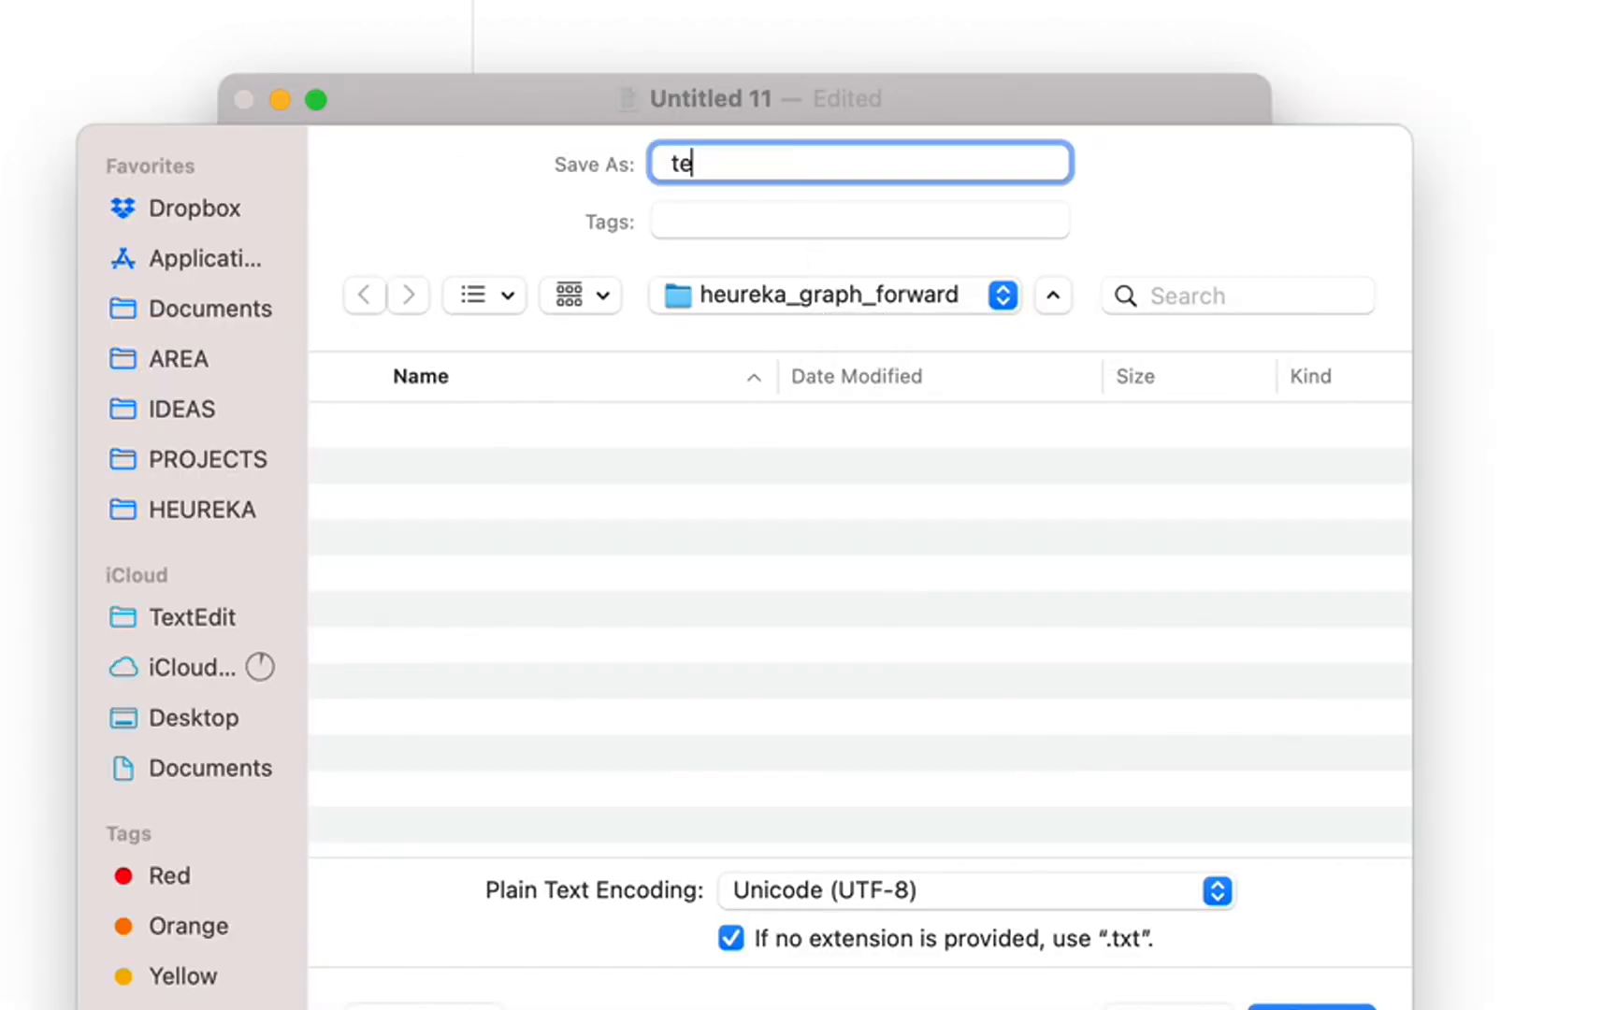
type("xt")
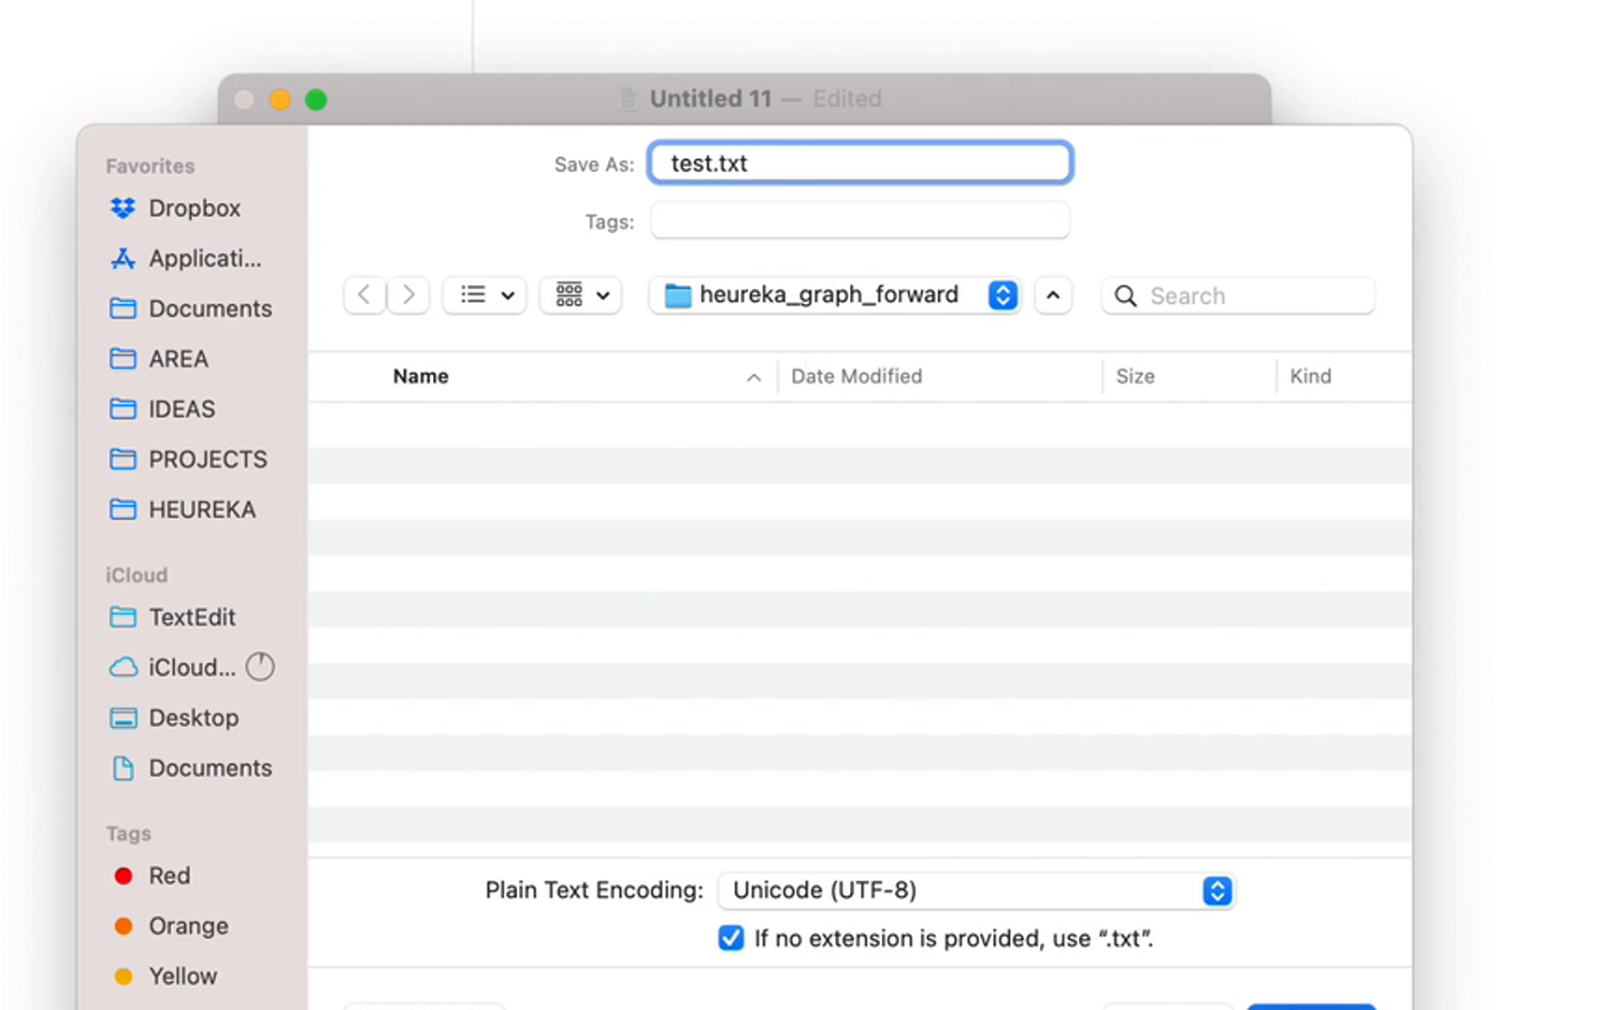
key("Return")
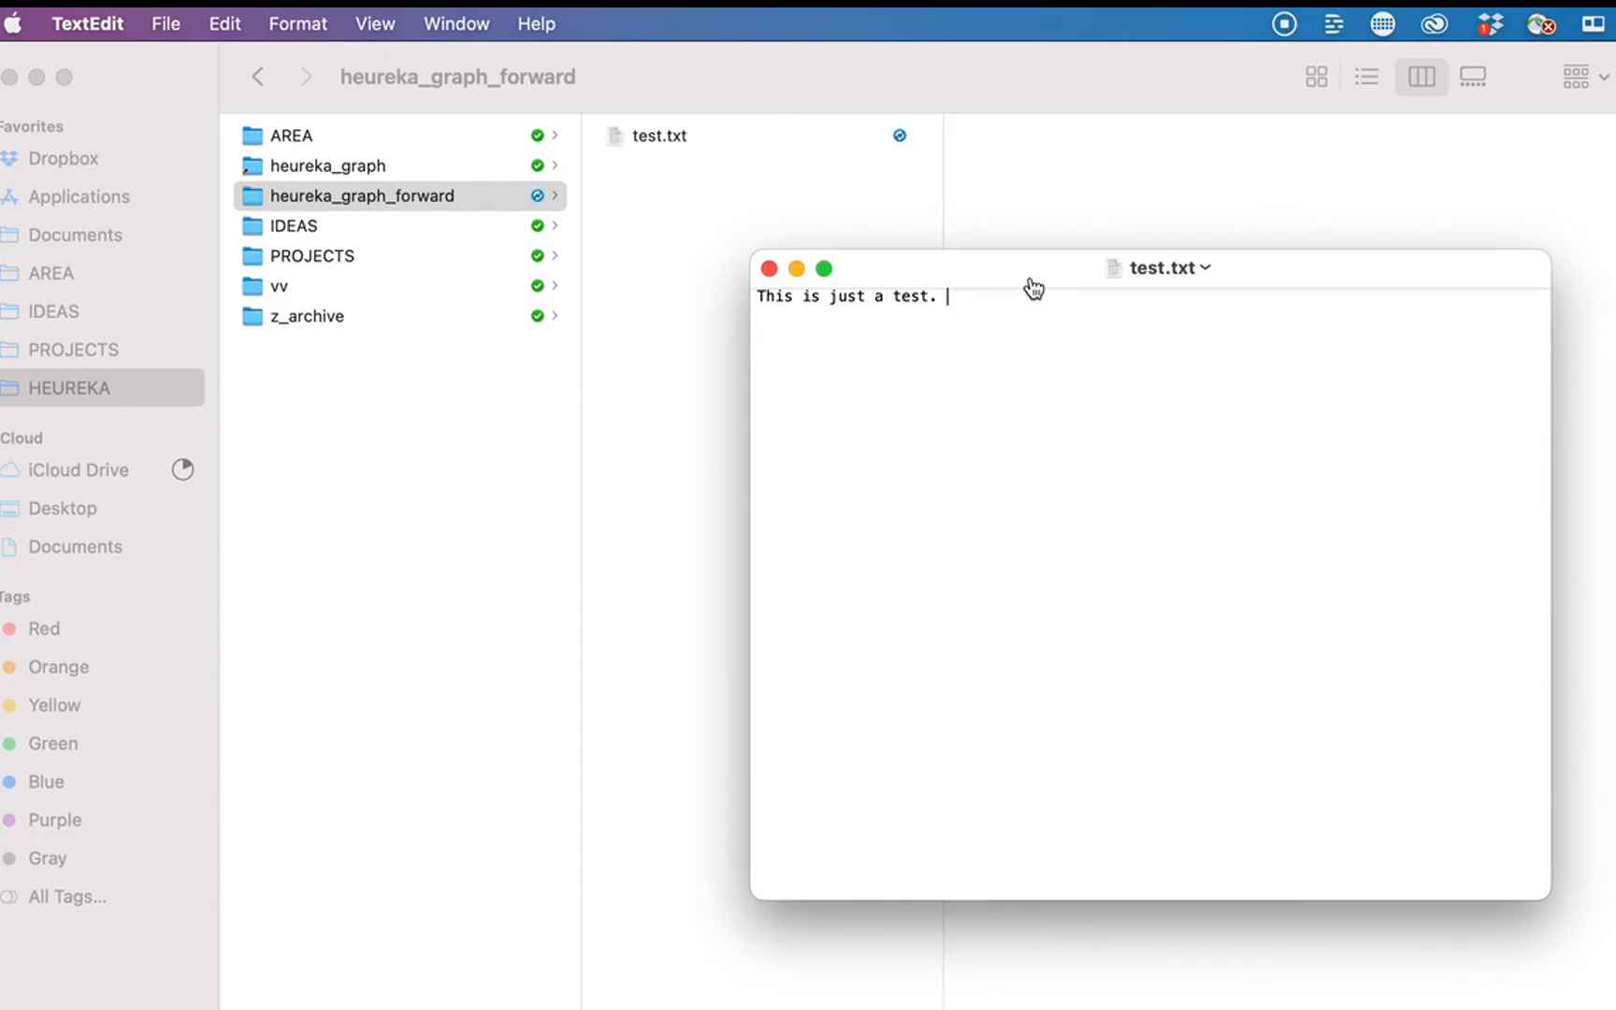
key("super+Tab")
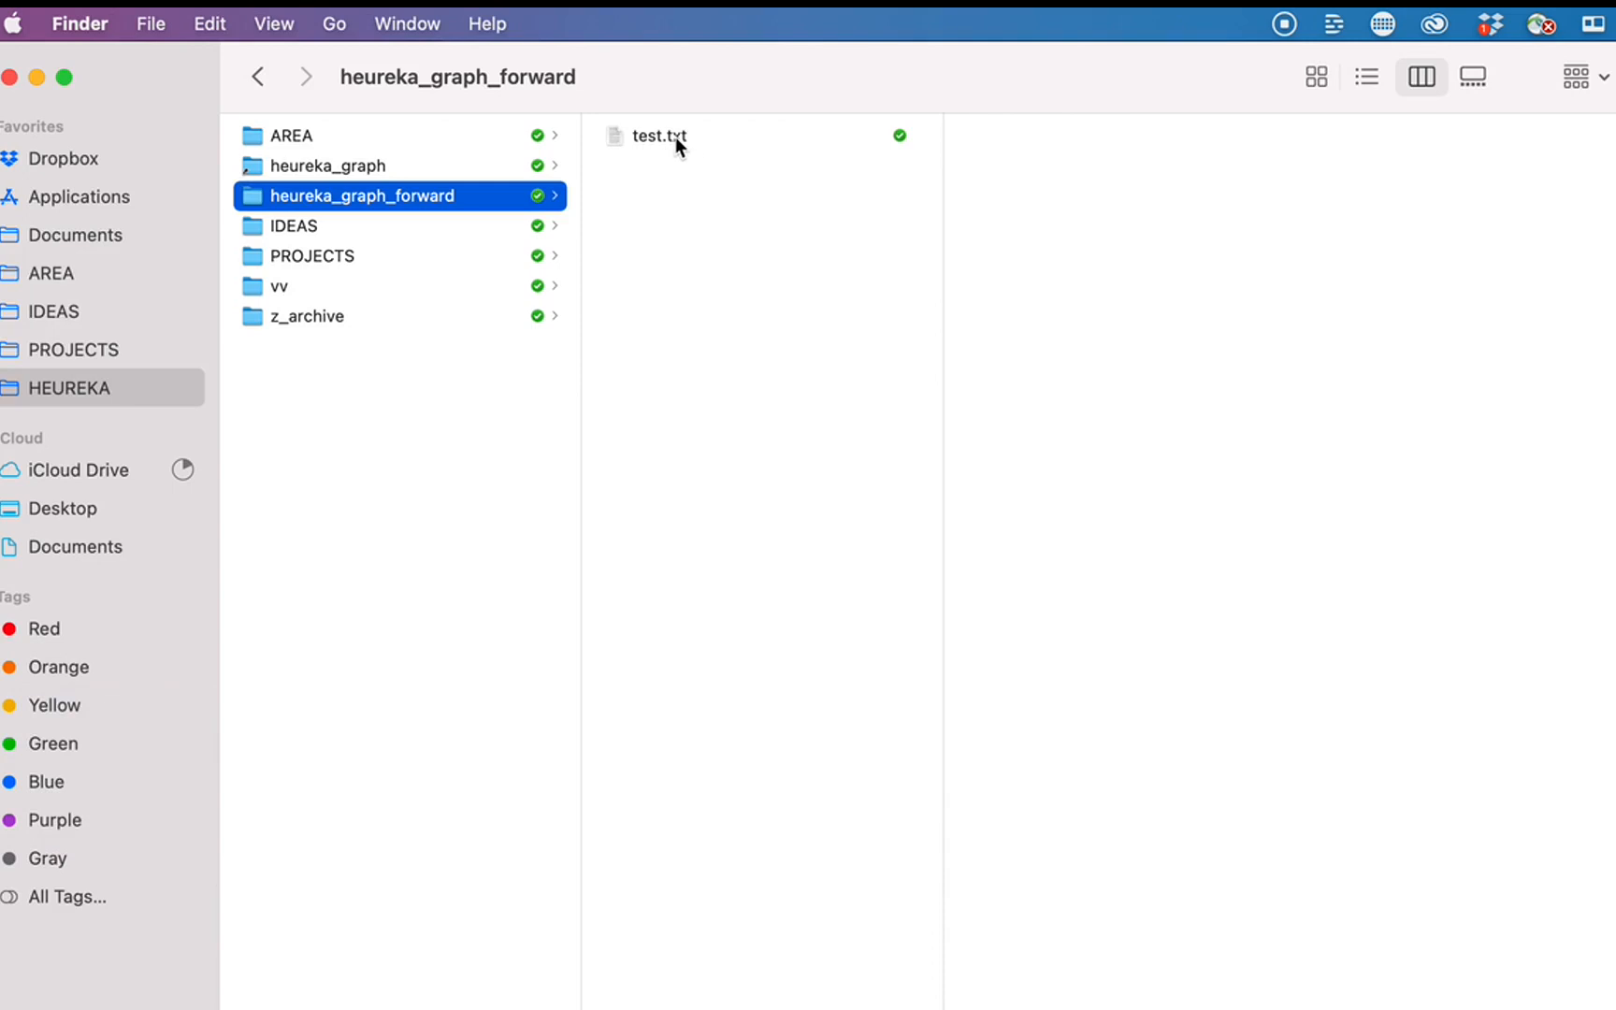
left_click(674, 136)
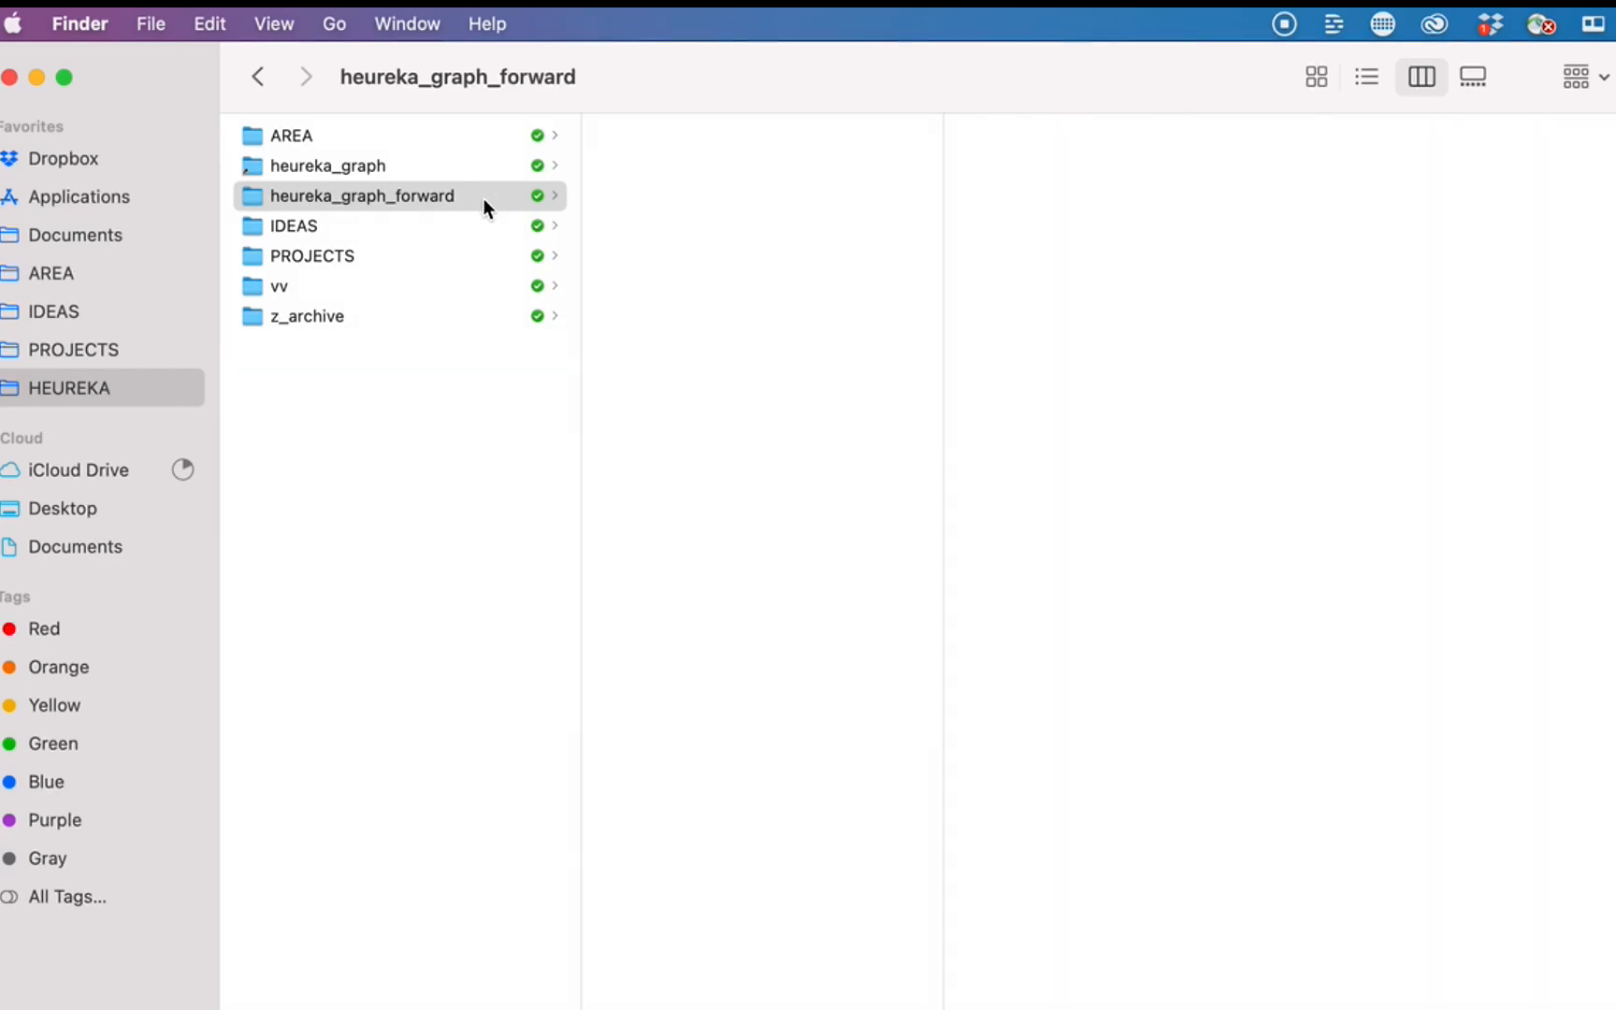
Step: Run the Folder Actions Setup service on heureka_graph_forward, enlarge its window, and open the attached script's workflow in Automator
right_click(450, 195)
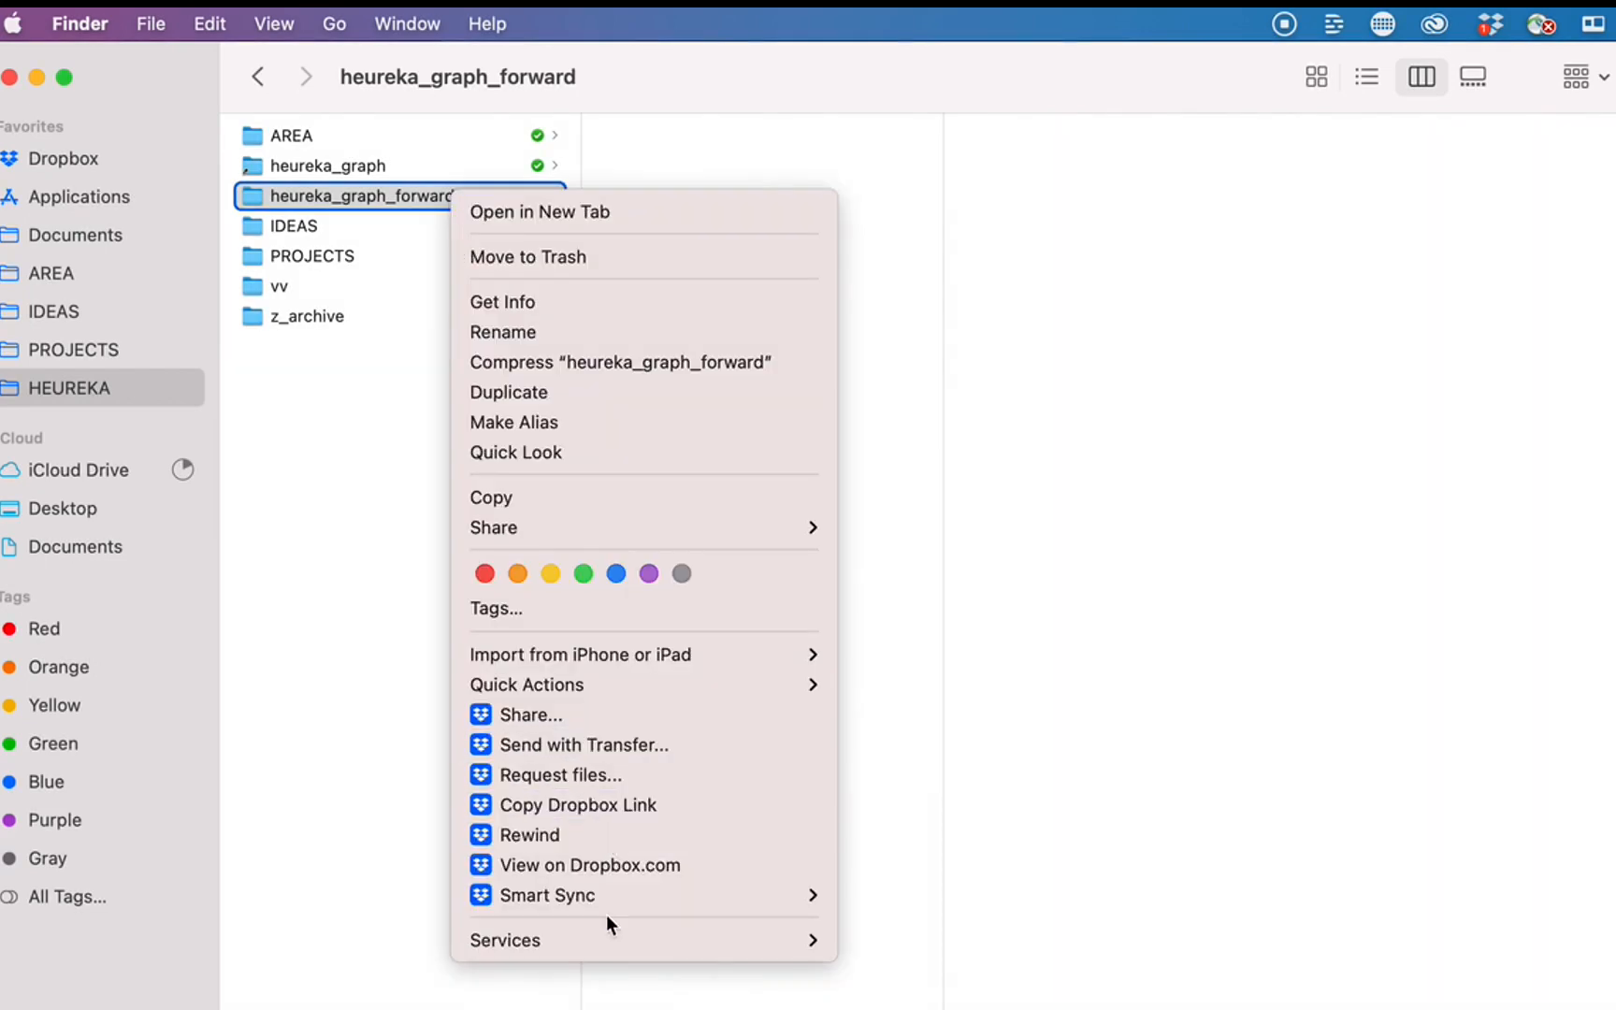
mouse_move(607, 941)
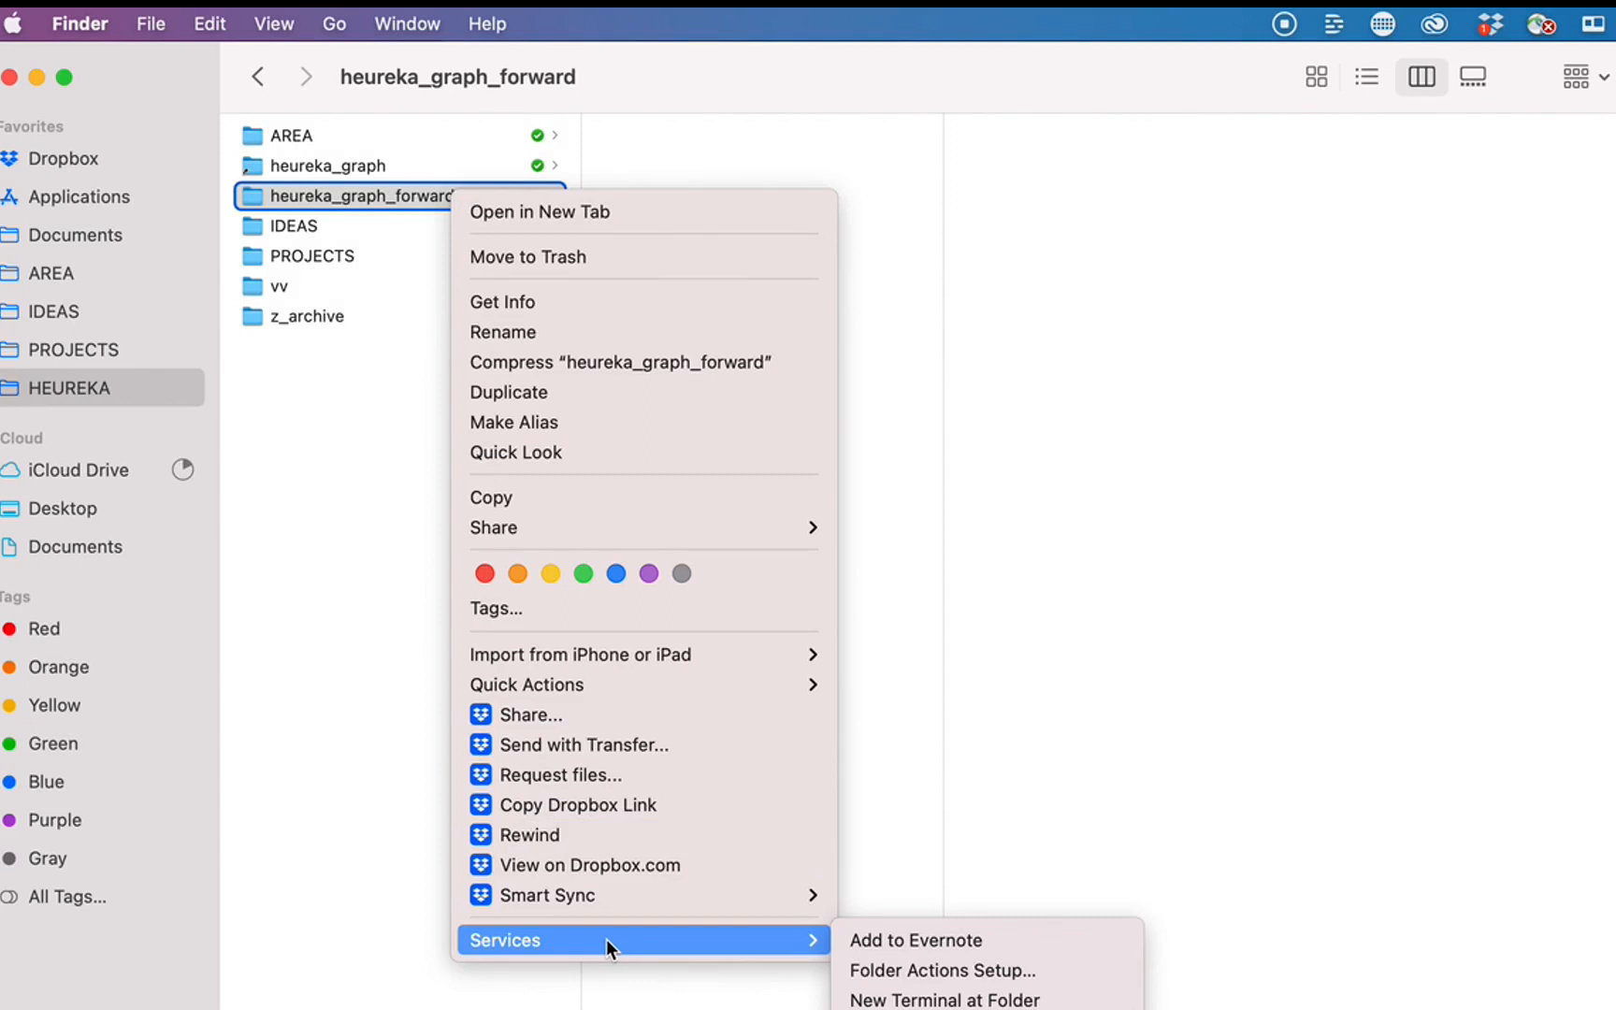
left_click(927, 973)
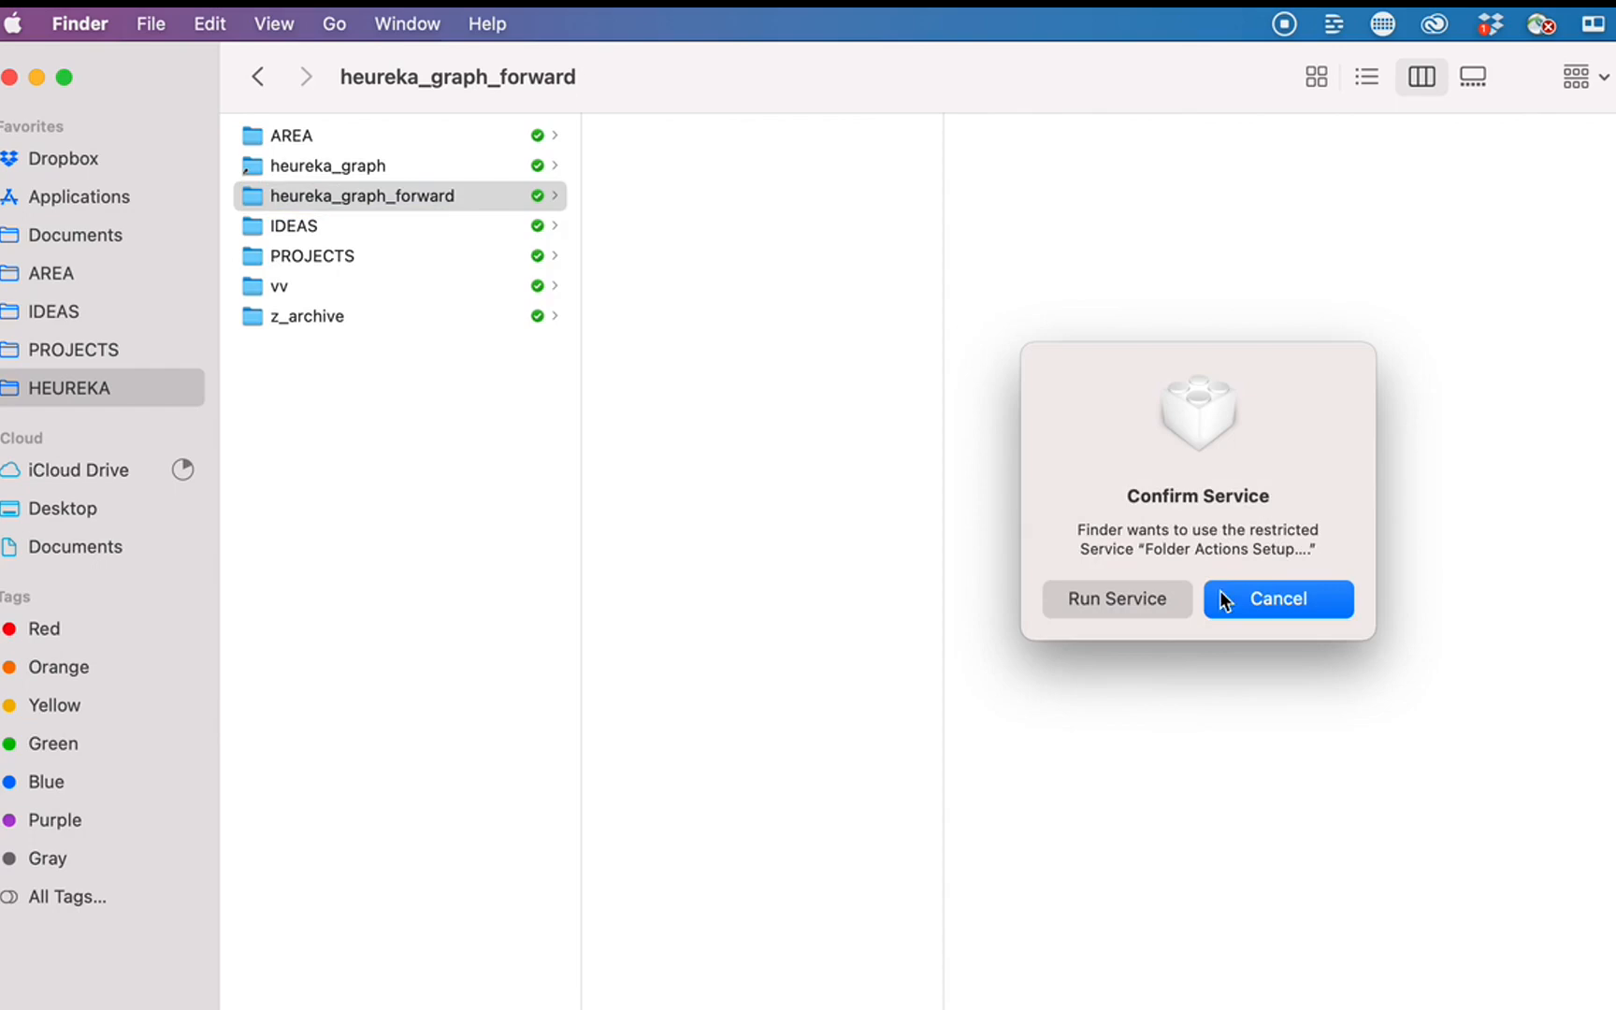
left_click(1158, 599)
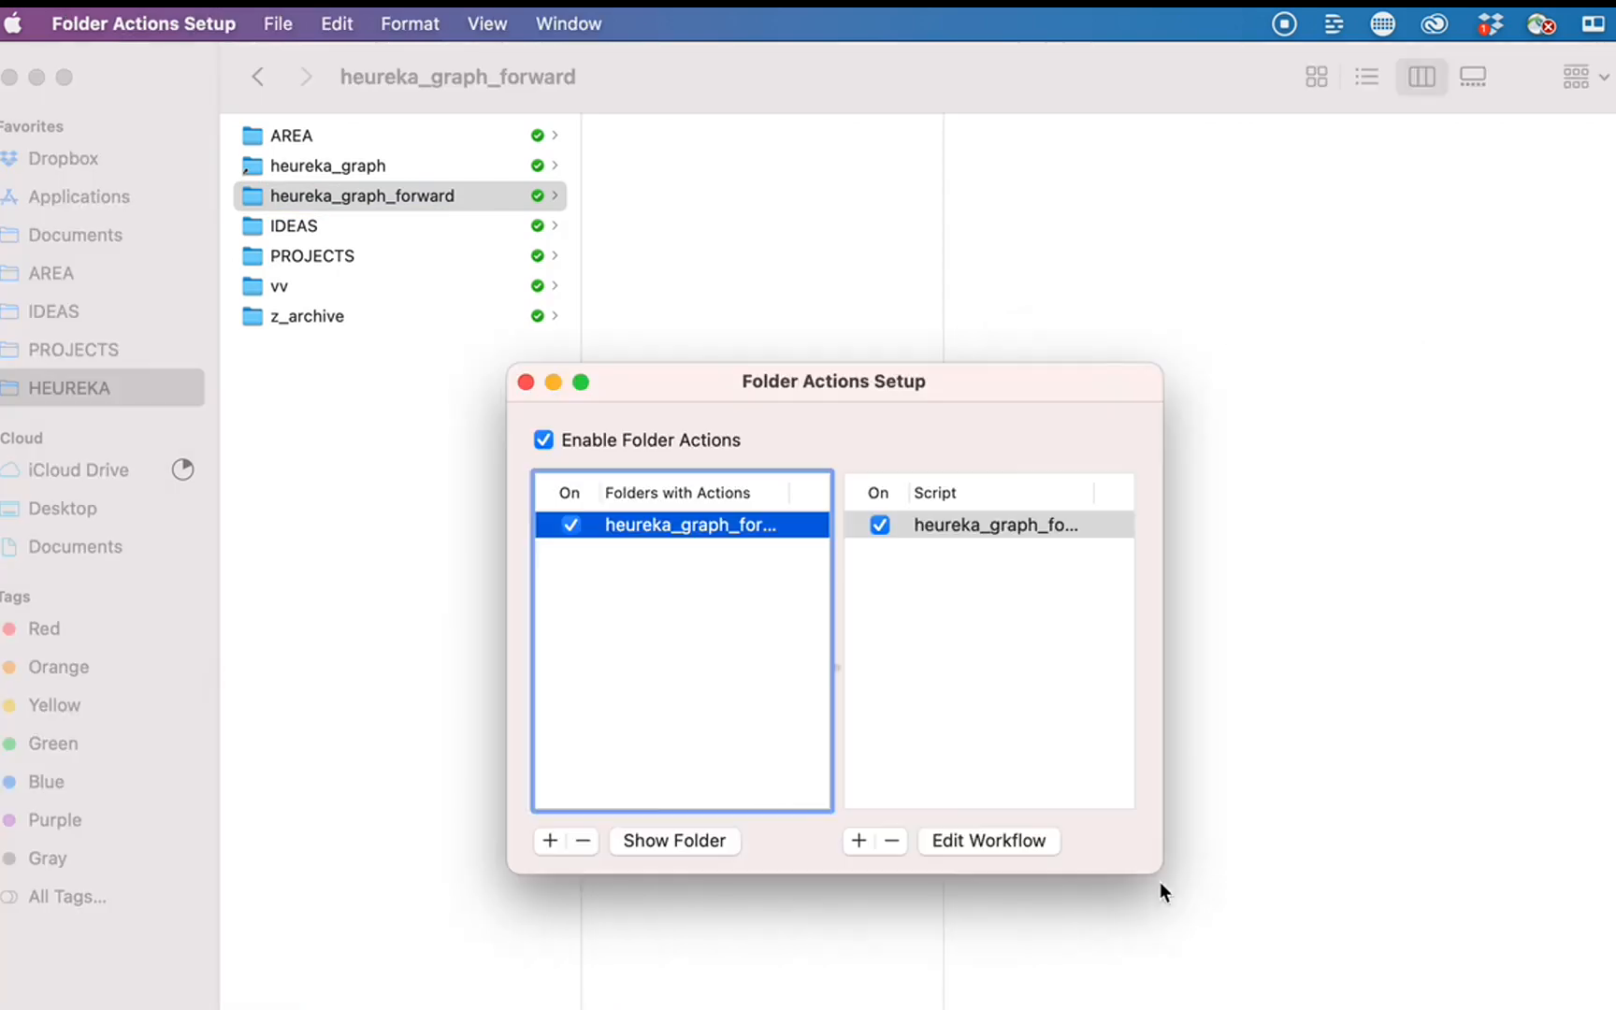
left_click_drag(1161, 883, 1534, 956)
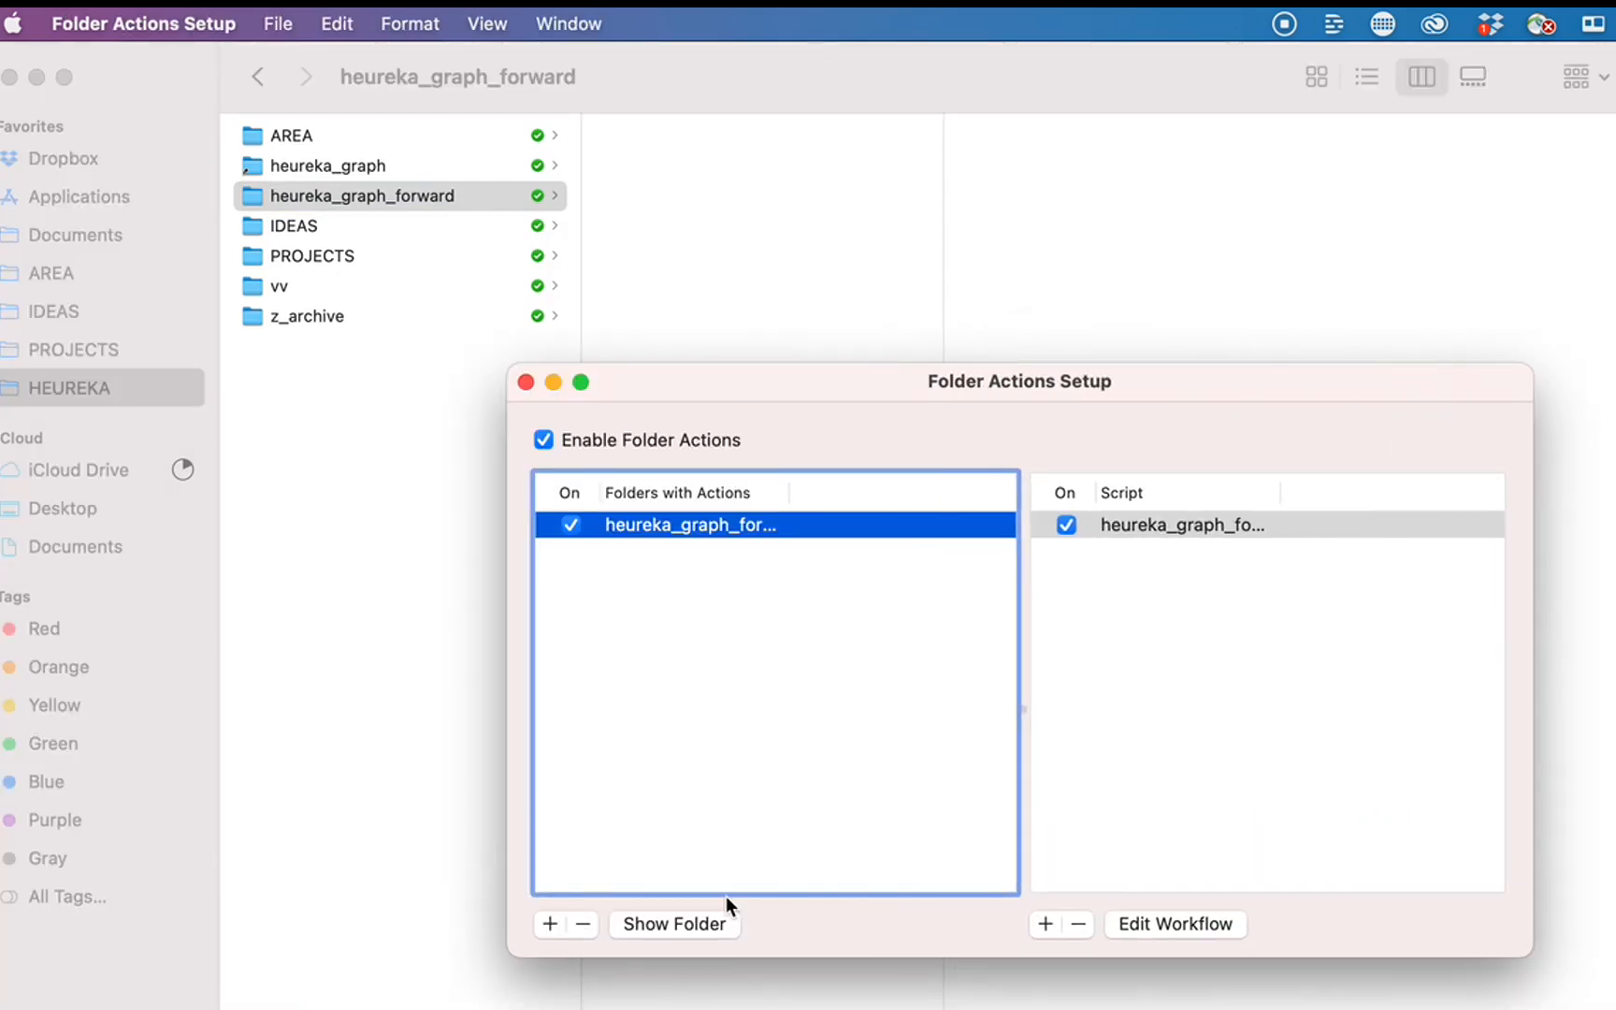
left_click(1195, 924)
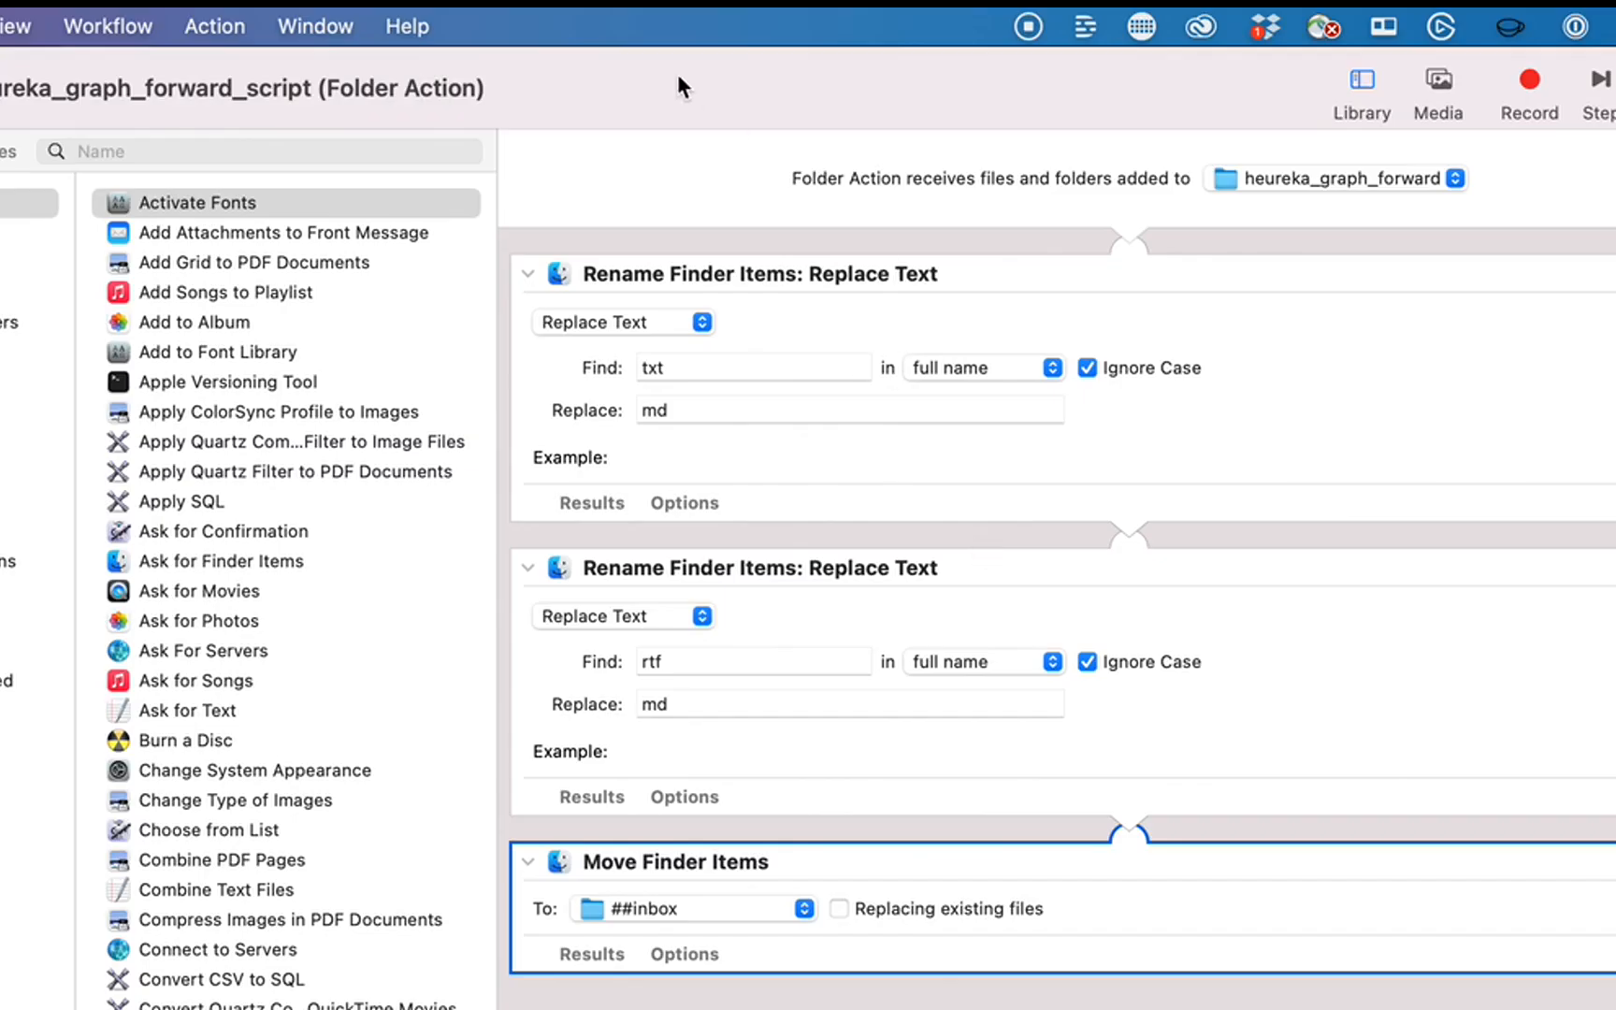
left_click_drag(608, 93, 666, 74)
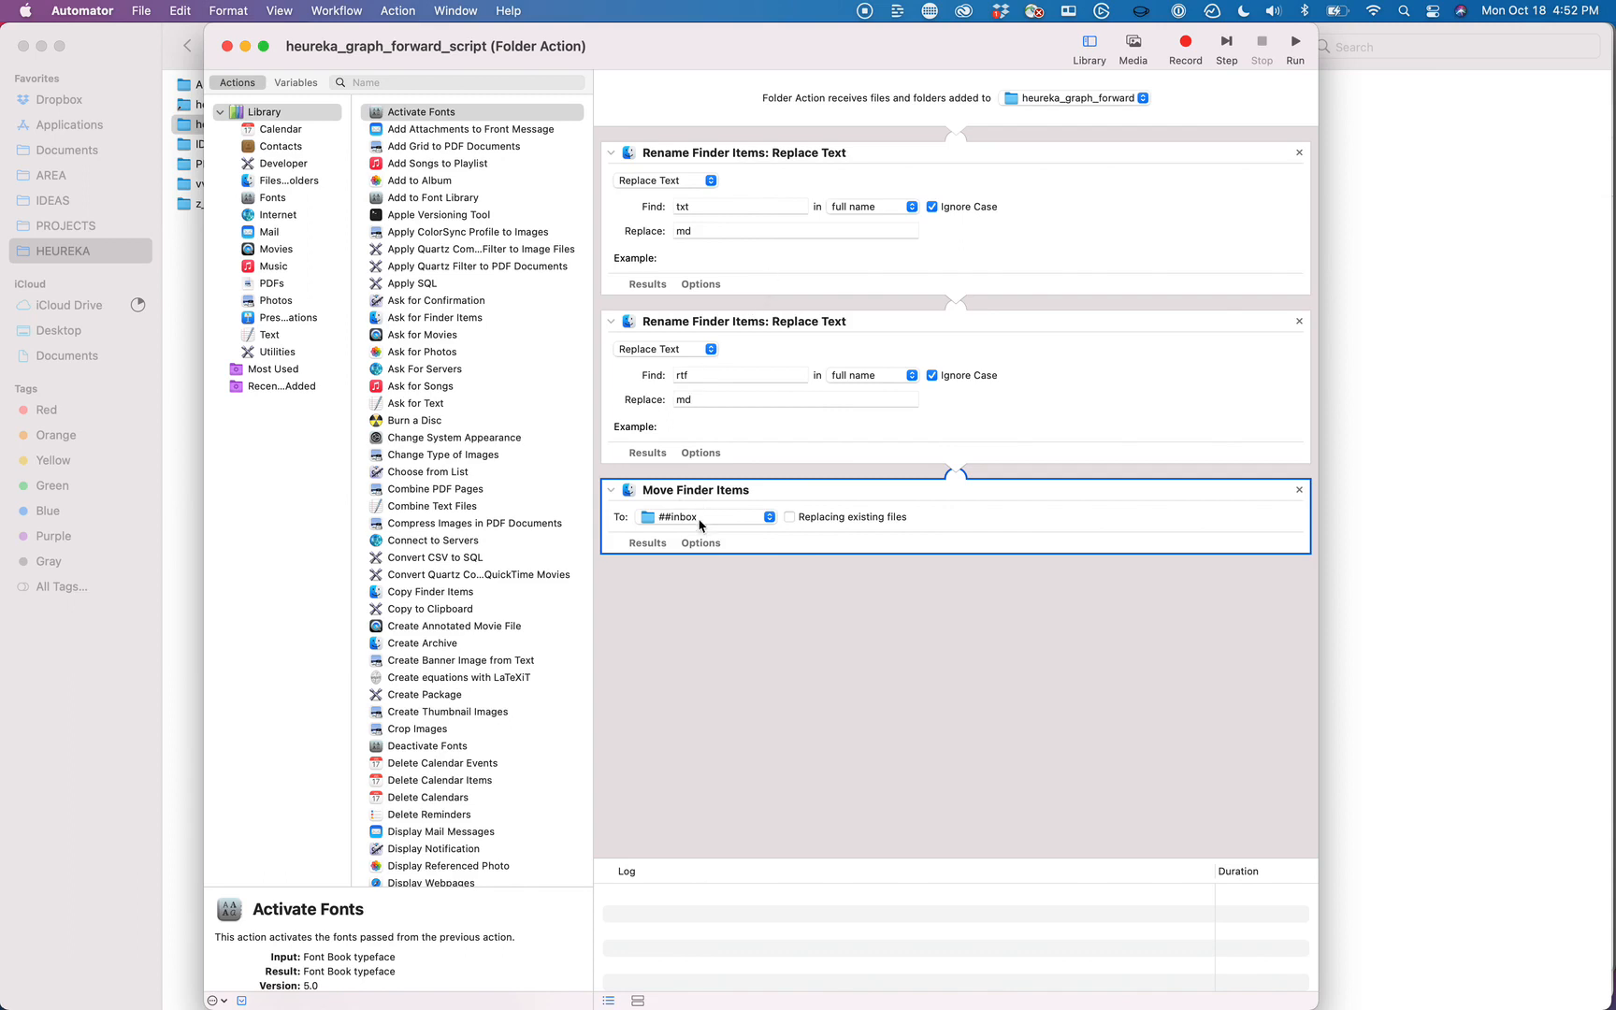
Step: Switch to Finder and examine the files in the ##inbox folder of heureka_graph
left_click(155, 383)
left_click(330, 104)
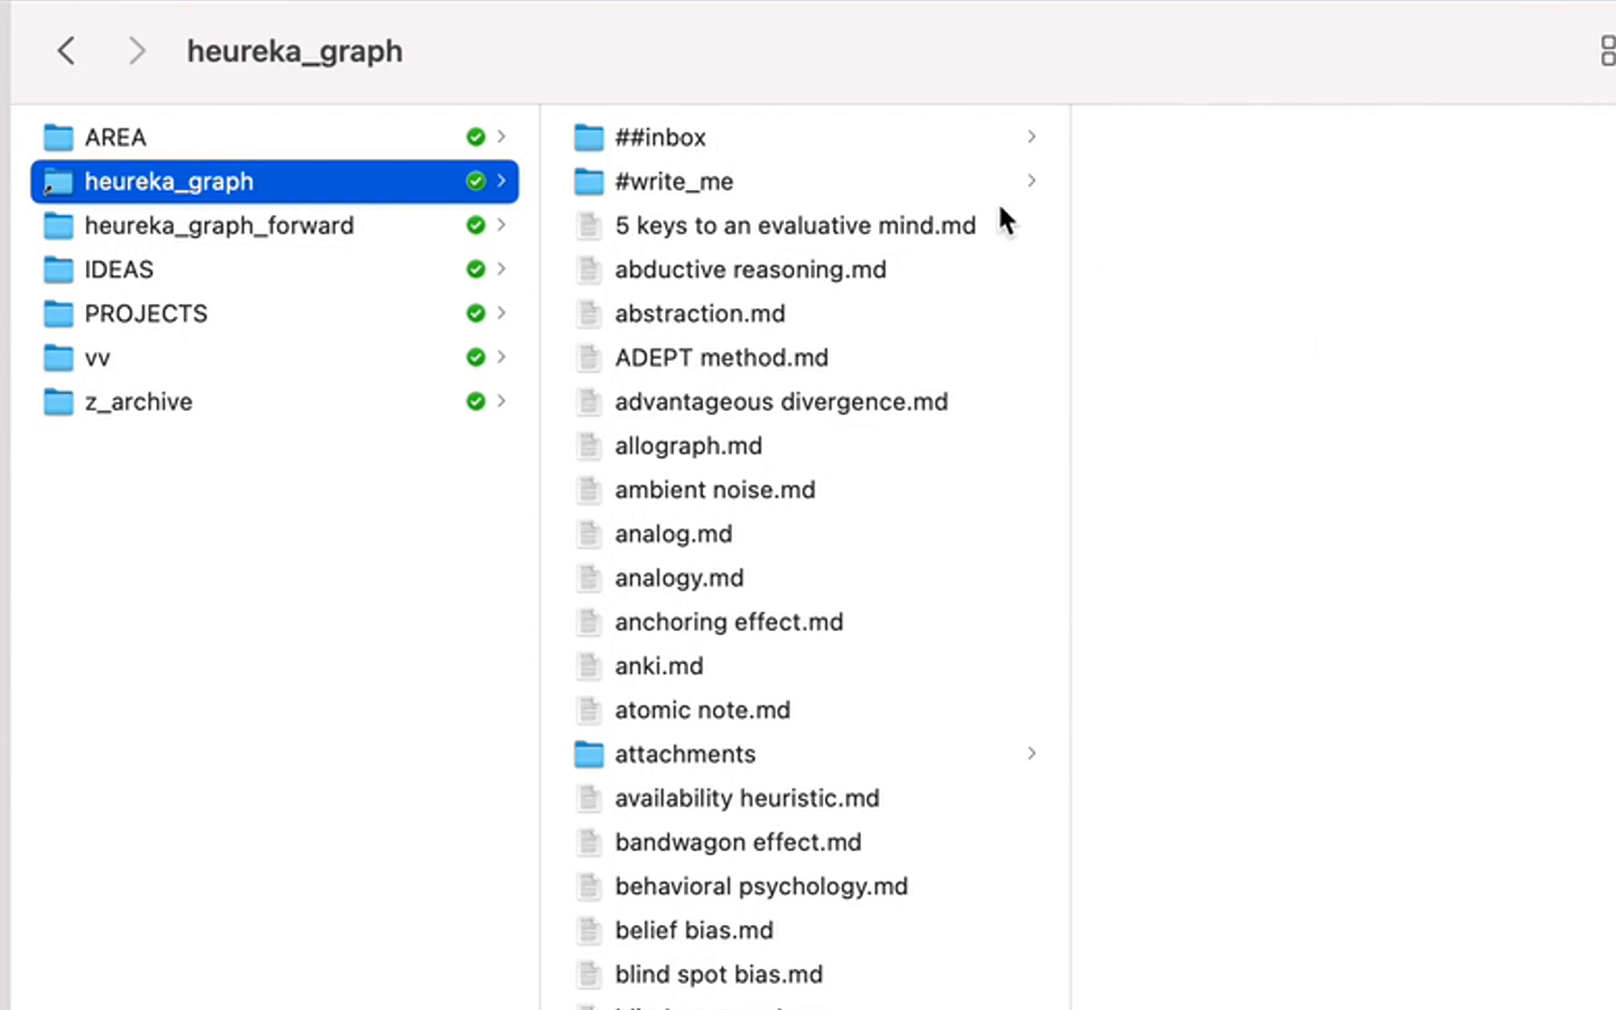
left_click(885, 138)
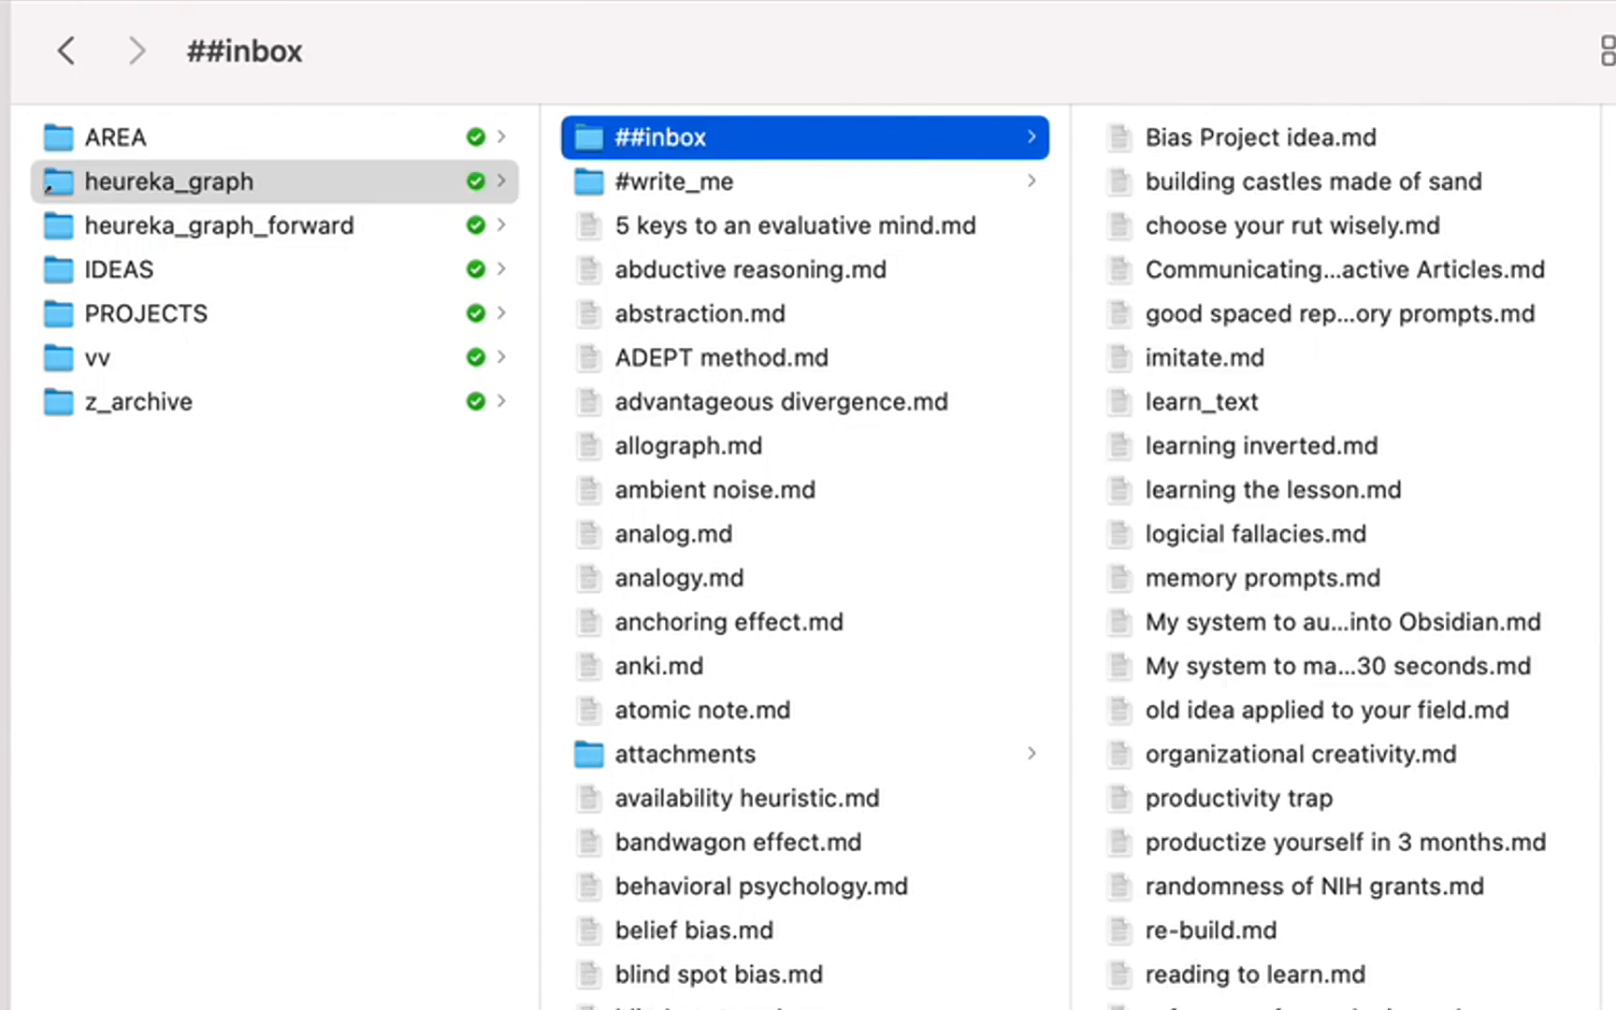
left_click(1590, 561)
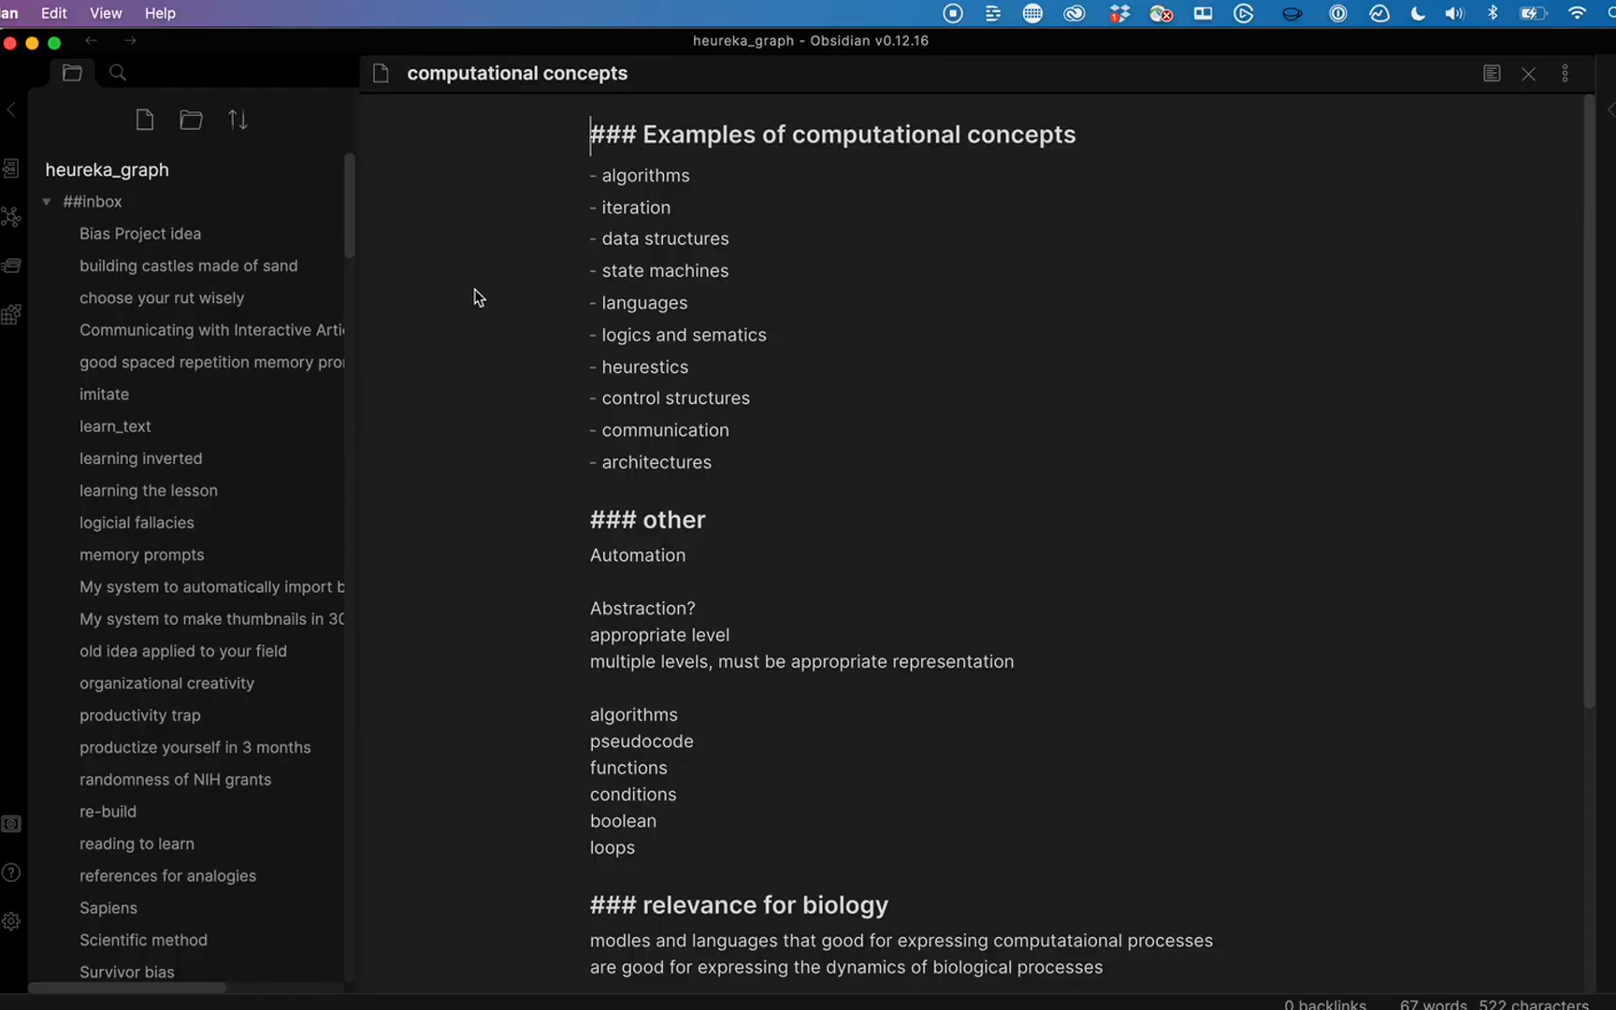
Step: Open the test note in the ##inbox folder of heureka_graph and highlight its sentence
mouse_move(190, 181)
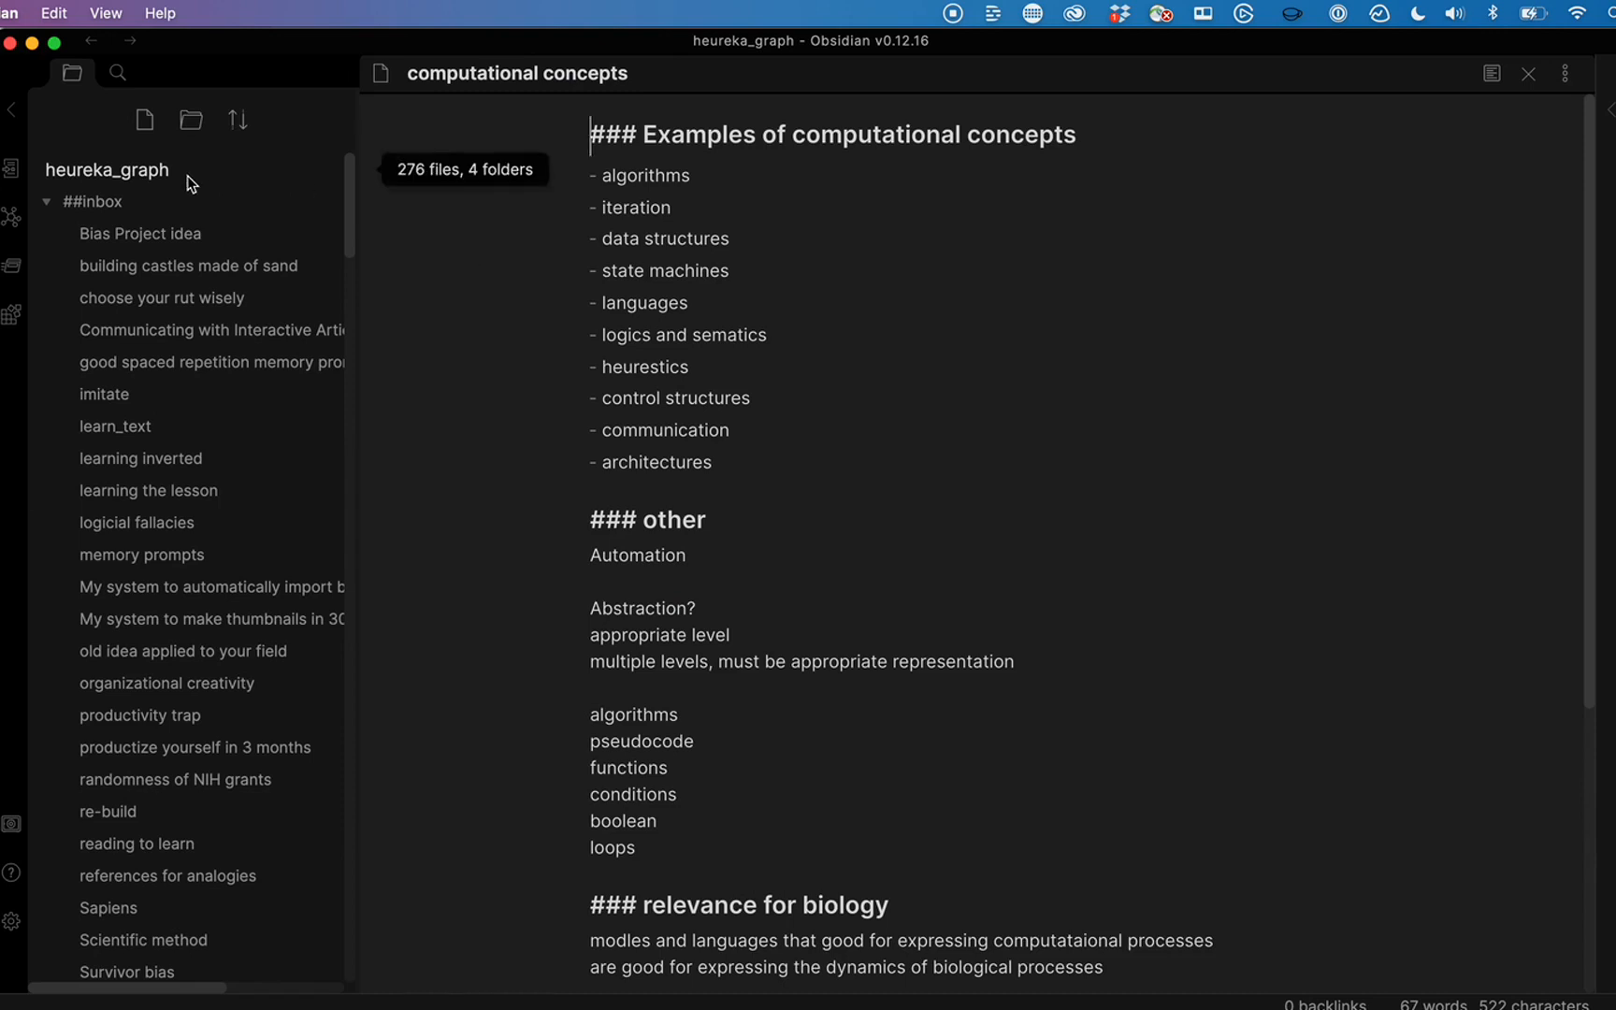
left_click(144, 202)
left_click(144, 202)
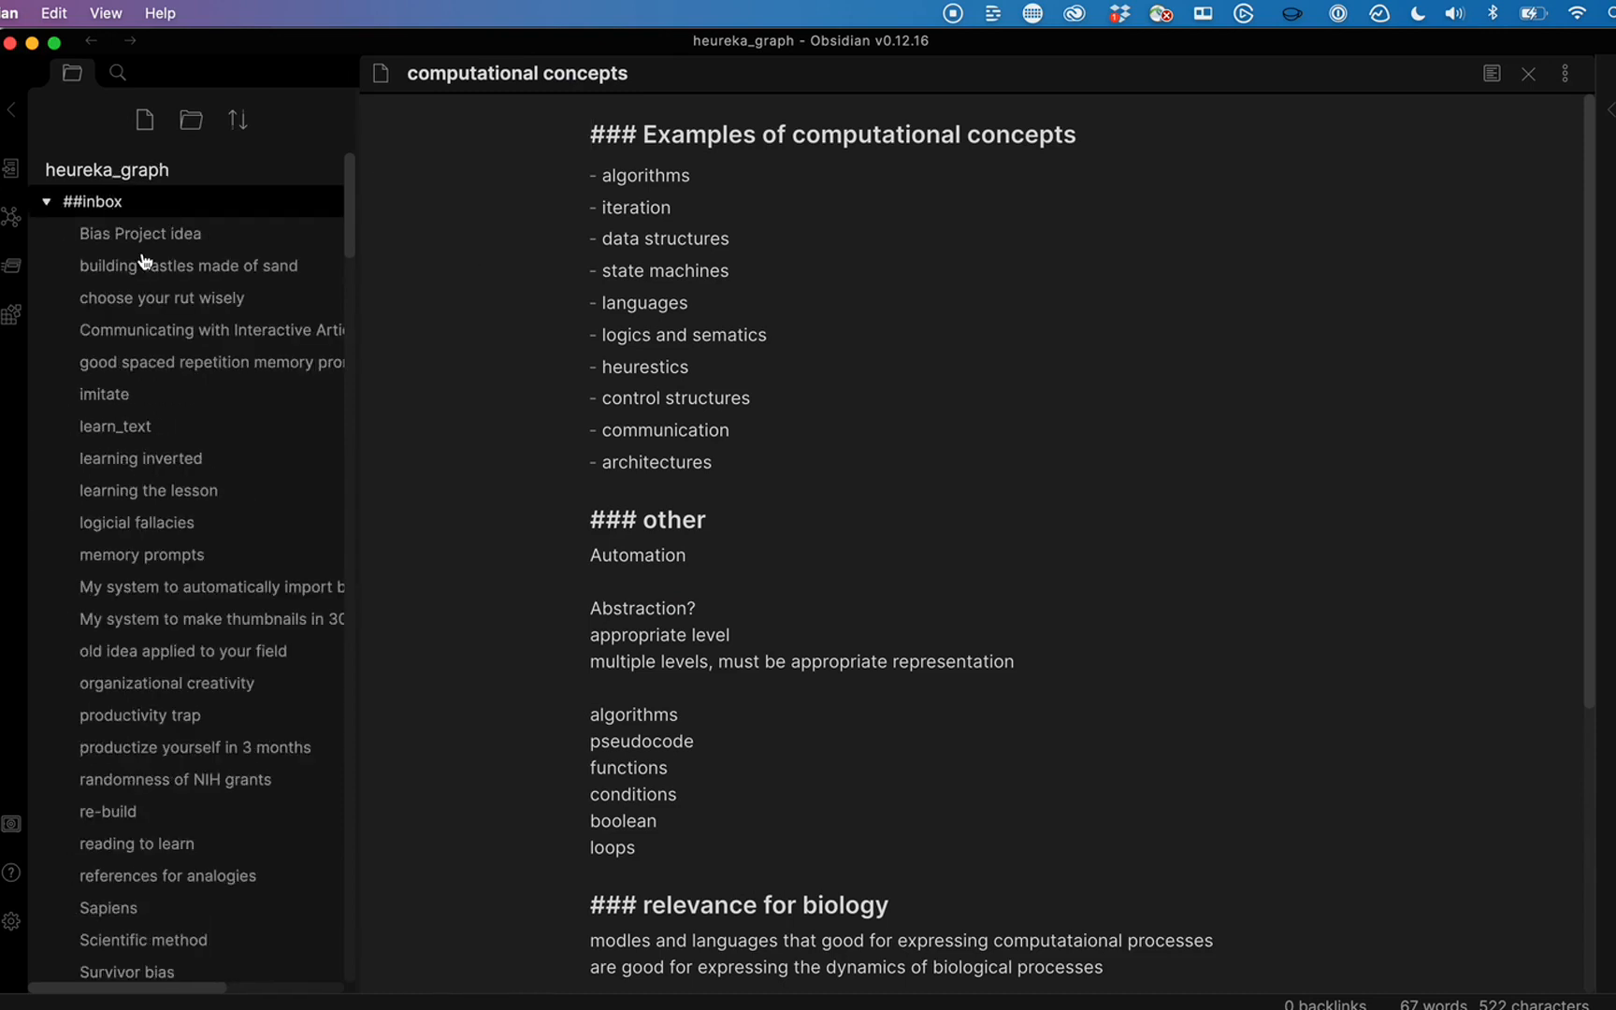
scroll(130, 588, "down", 10)
left_click(105, 463)
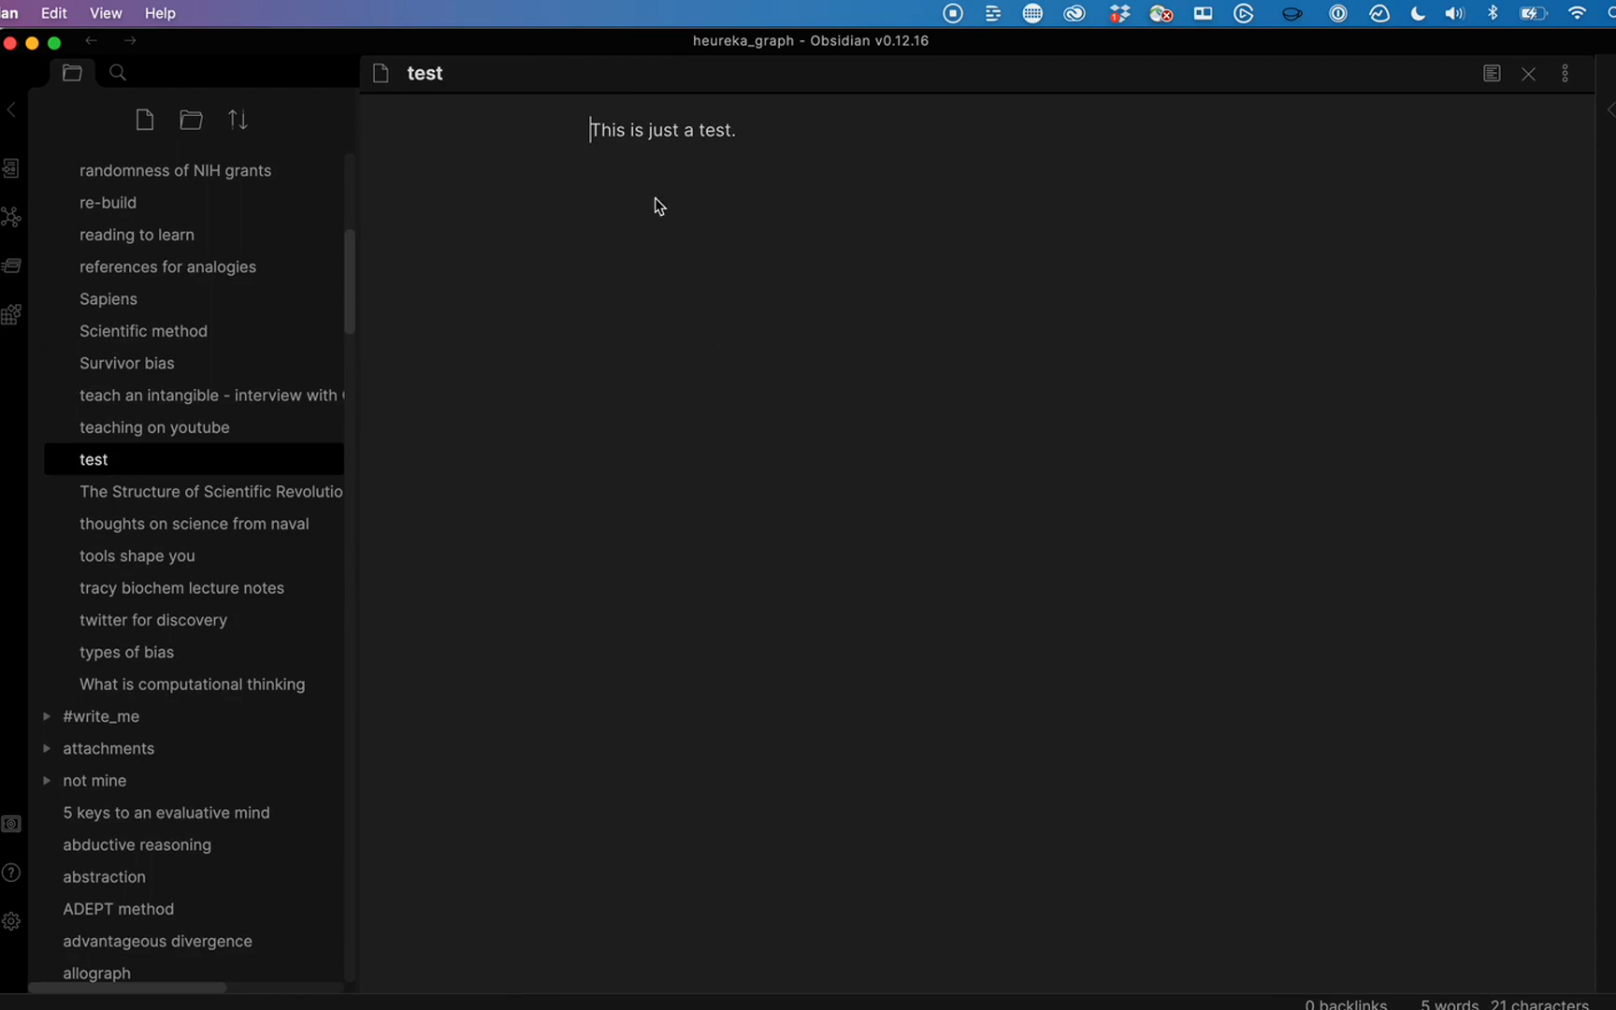
left_click_drag(754, 129, 564, 134)
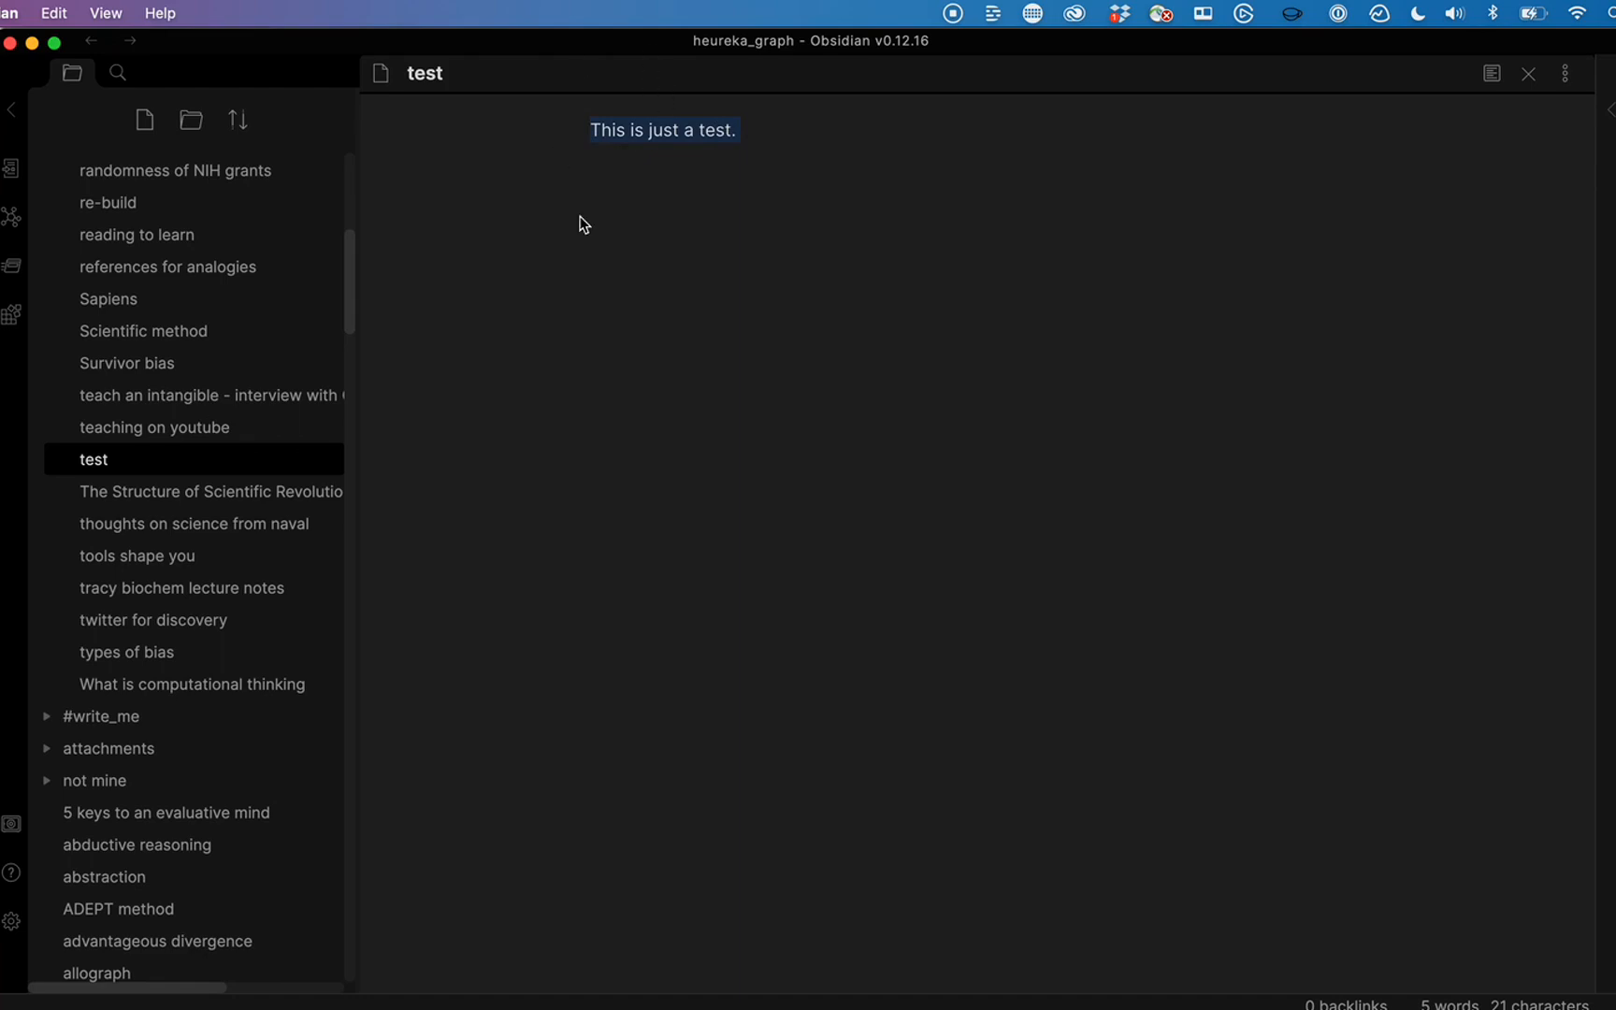
Step: Switch to Safari, show the published post "My system to automatically import blog posts into Obsidian", and highlight its title
key("super+Tab")
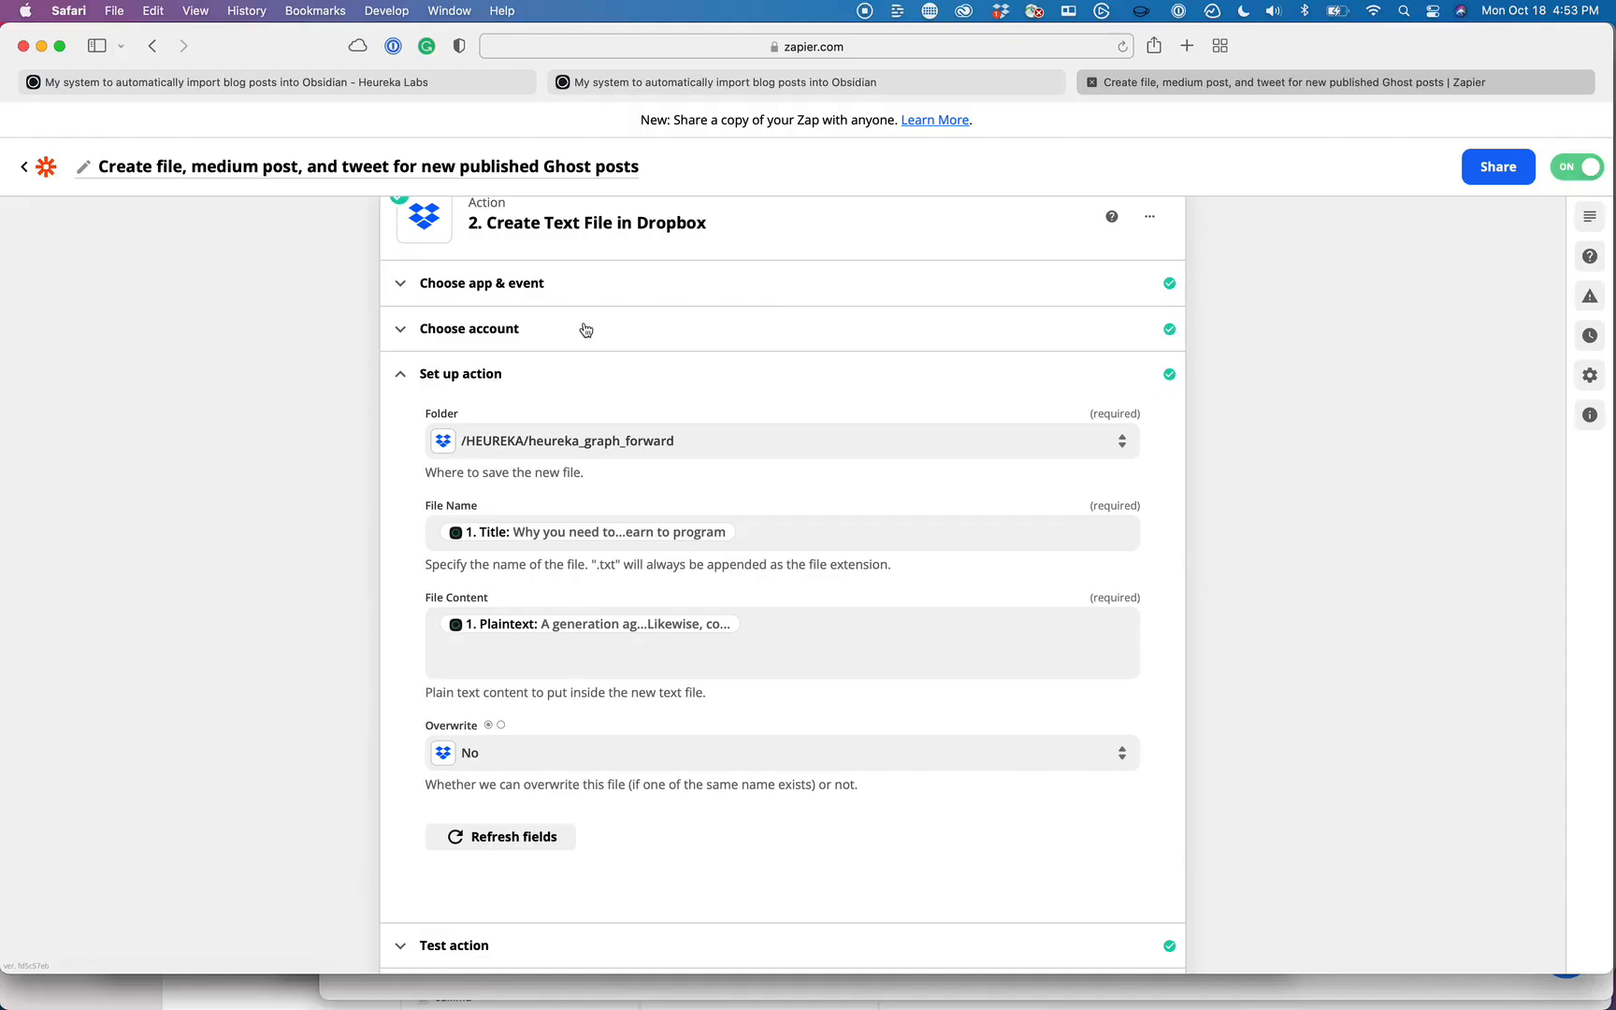
left_click(697, 86)
left_click_drag(484, 276, 1060, 339)
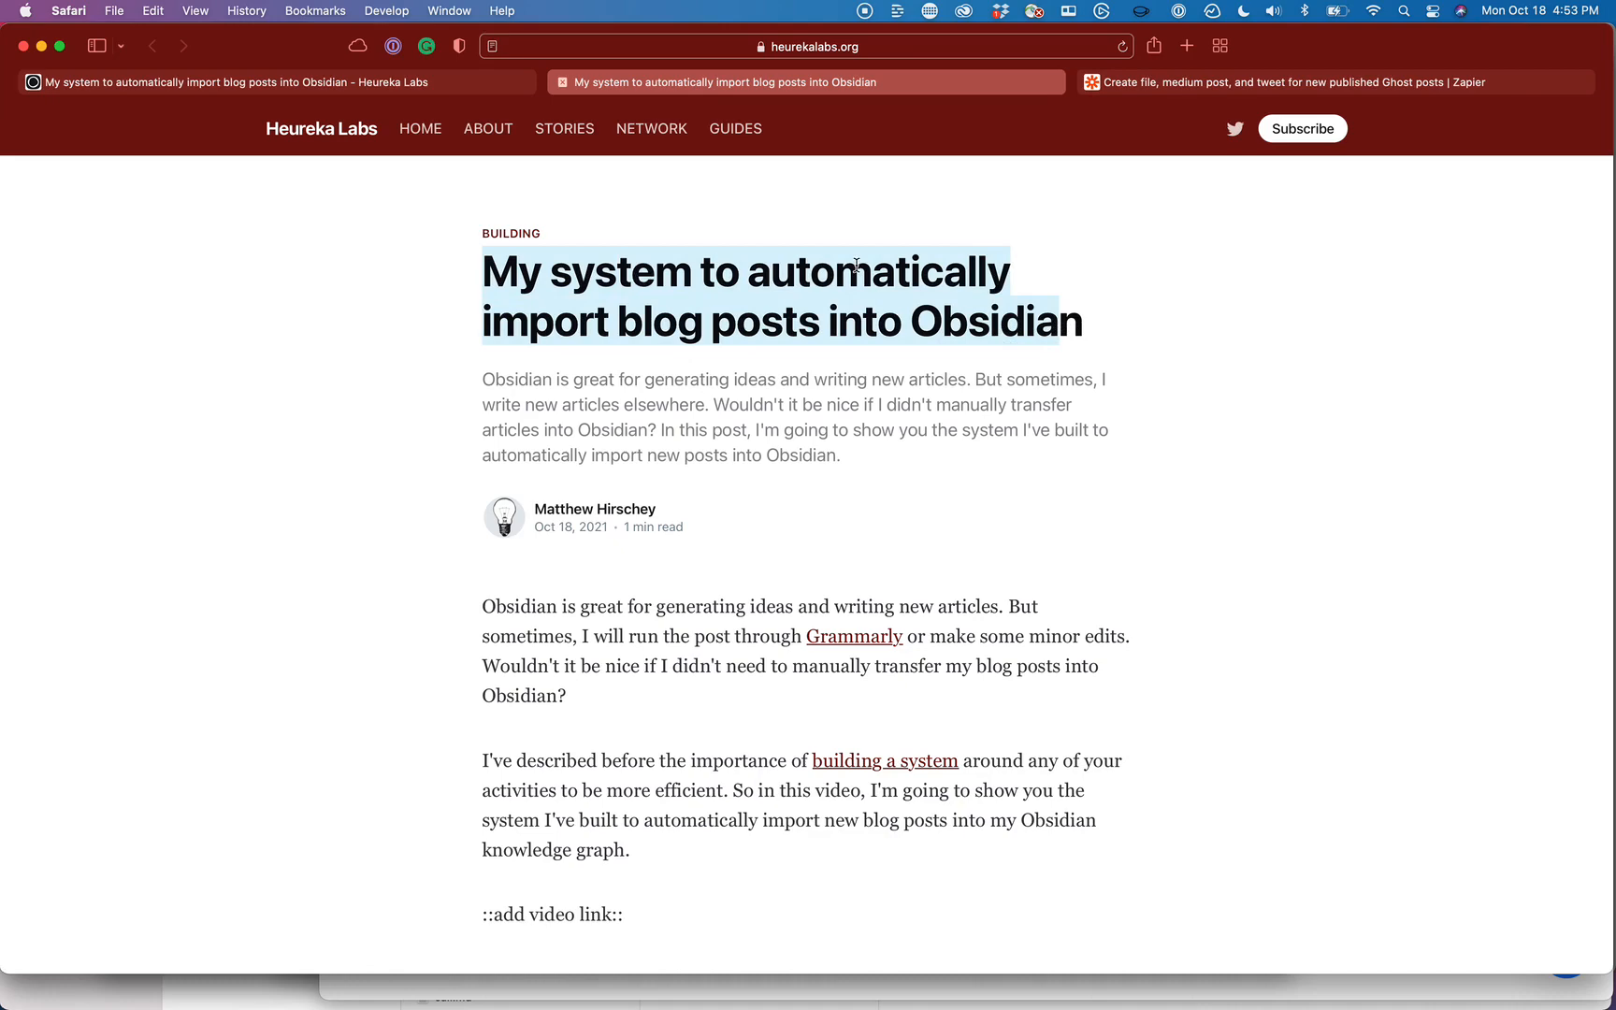
left_click_drag(898, 294, 897, 297)
left_click(832, 287)
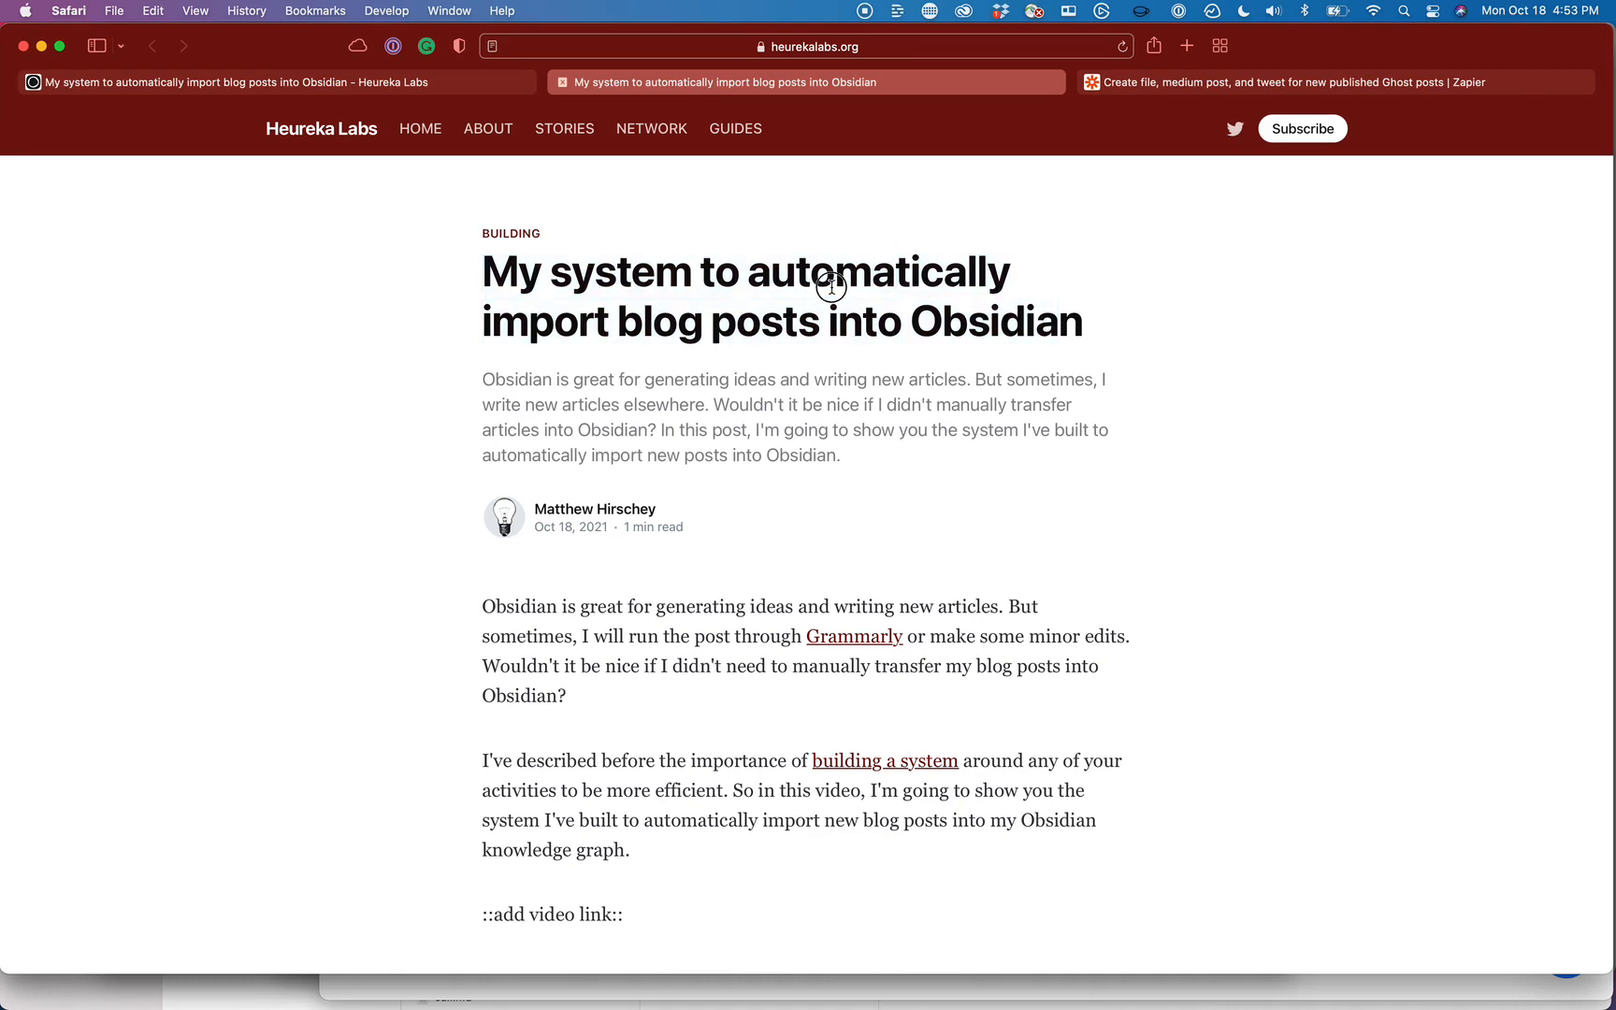
Step: Return to Obsidian, open the note "My system to automatically import blog posts into Obsidian", and review its full text
key("super+Tab")
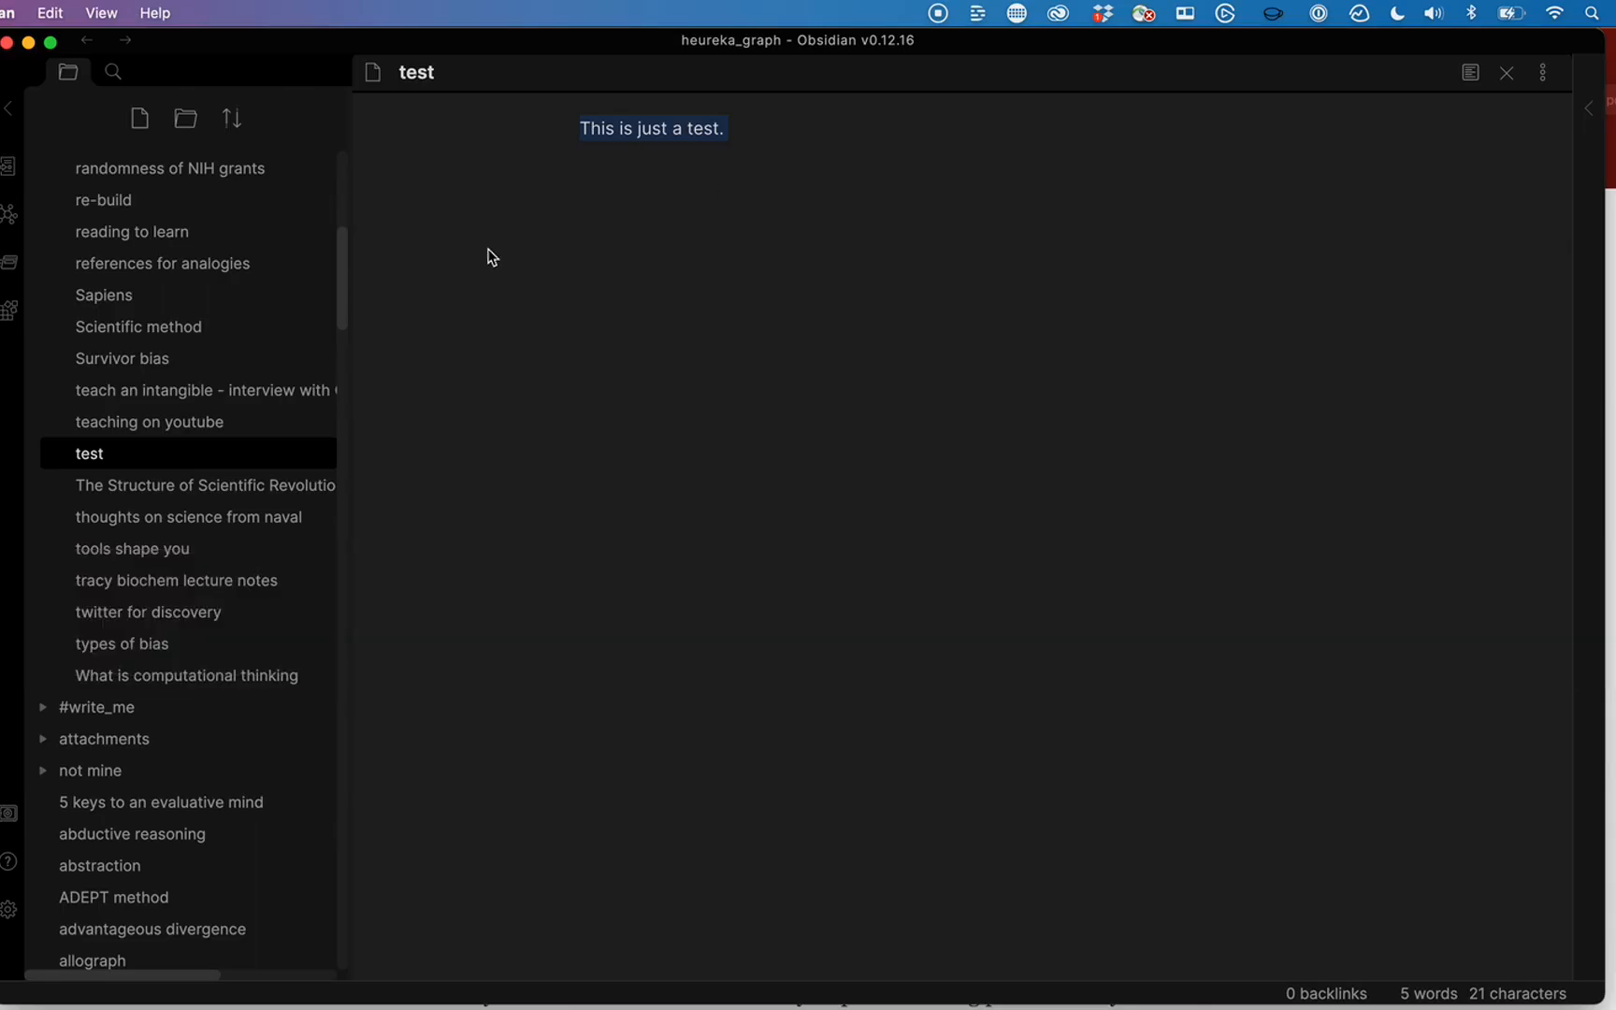
scroll(211, 220, "up", 3)
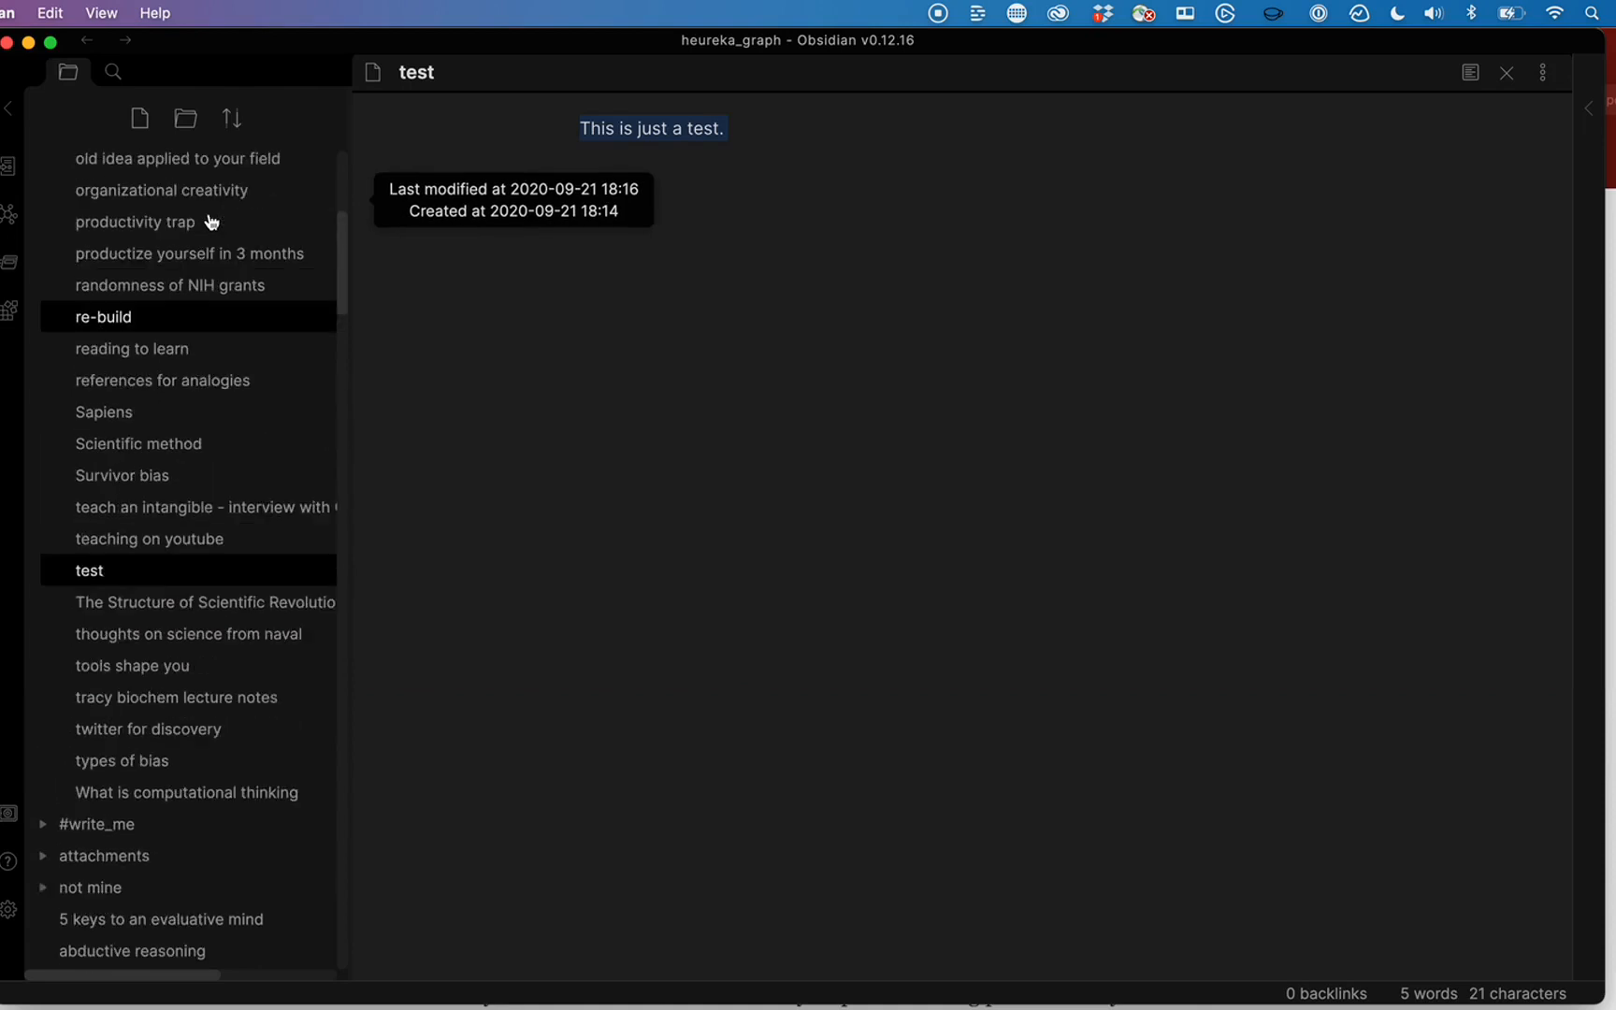
scroll(212, 221, "up", 4)
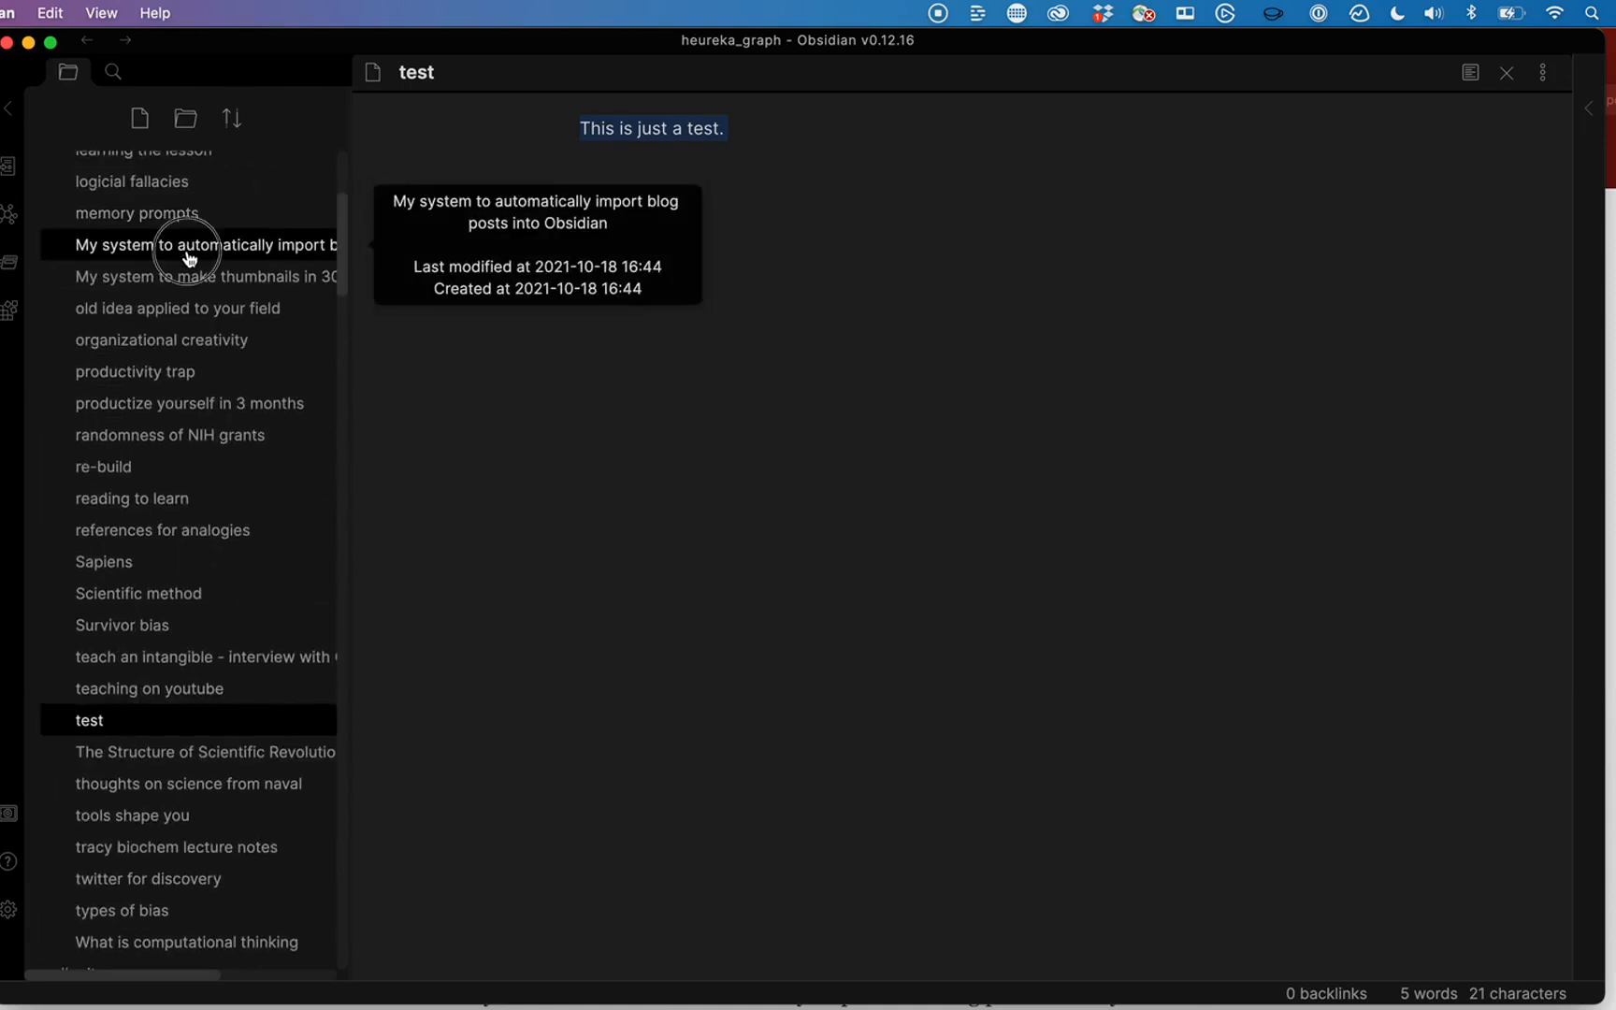
left_click(188, 256)
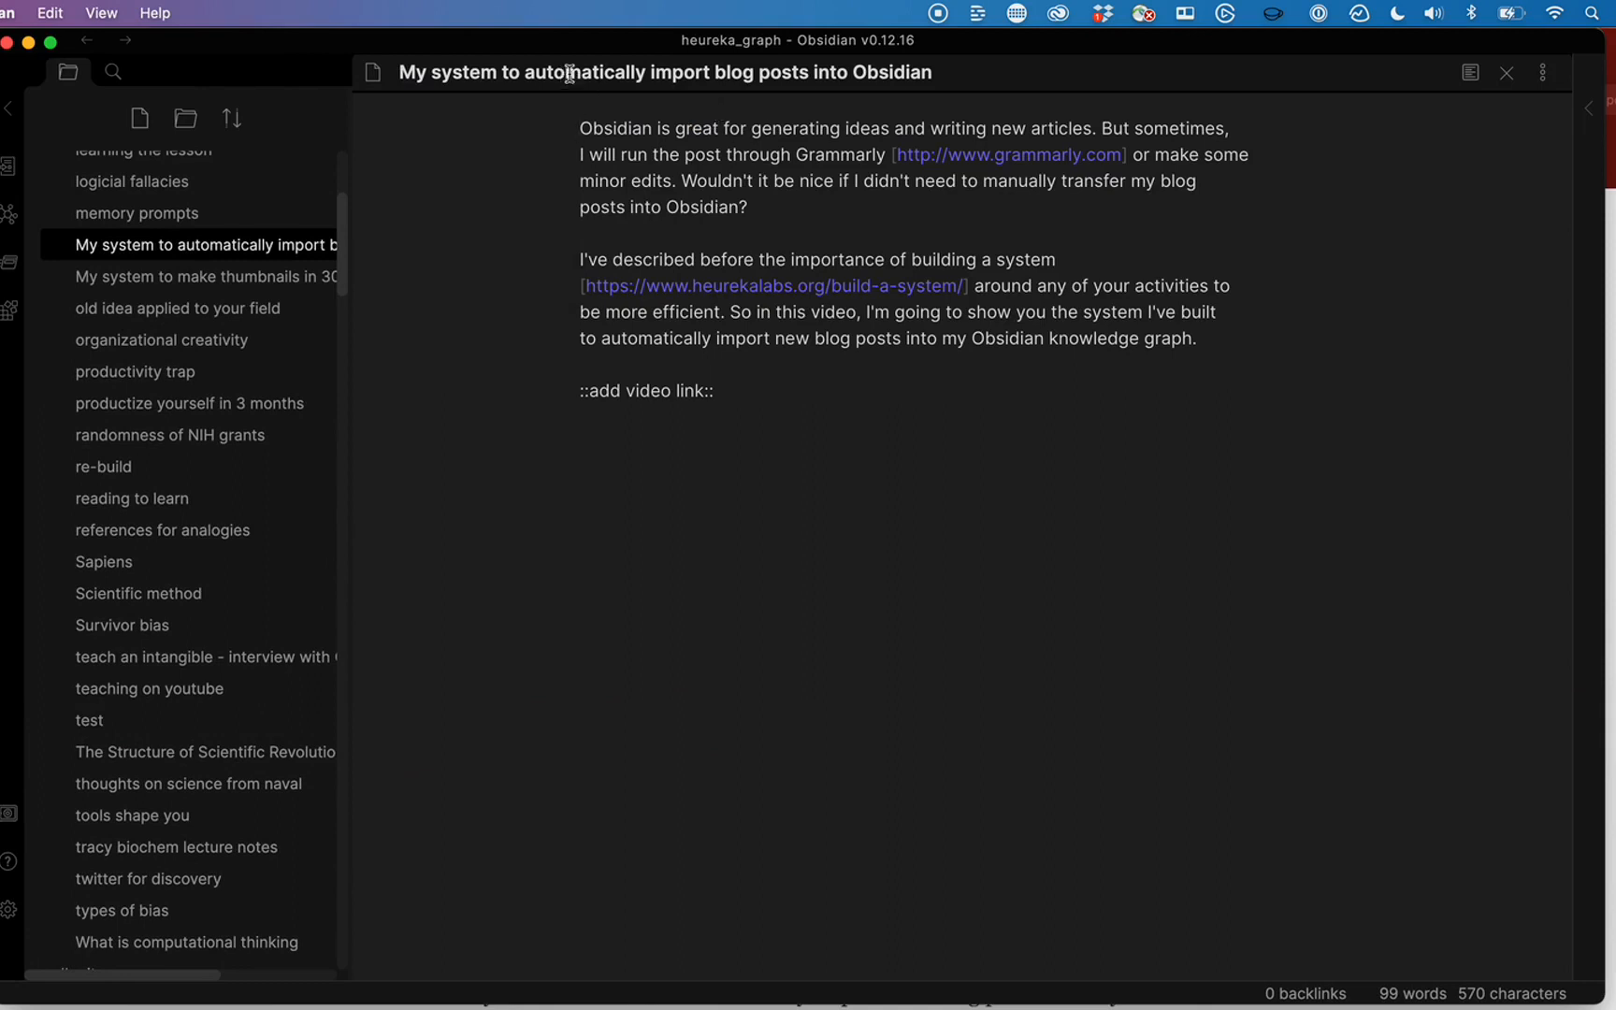
left_click_drag(578, 126, 819, 412)
left_click(820, 410)
double_click(849, 156)
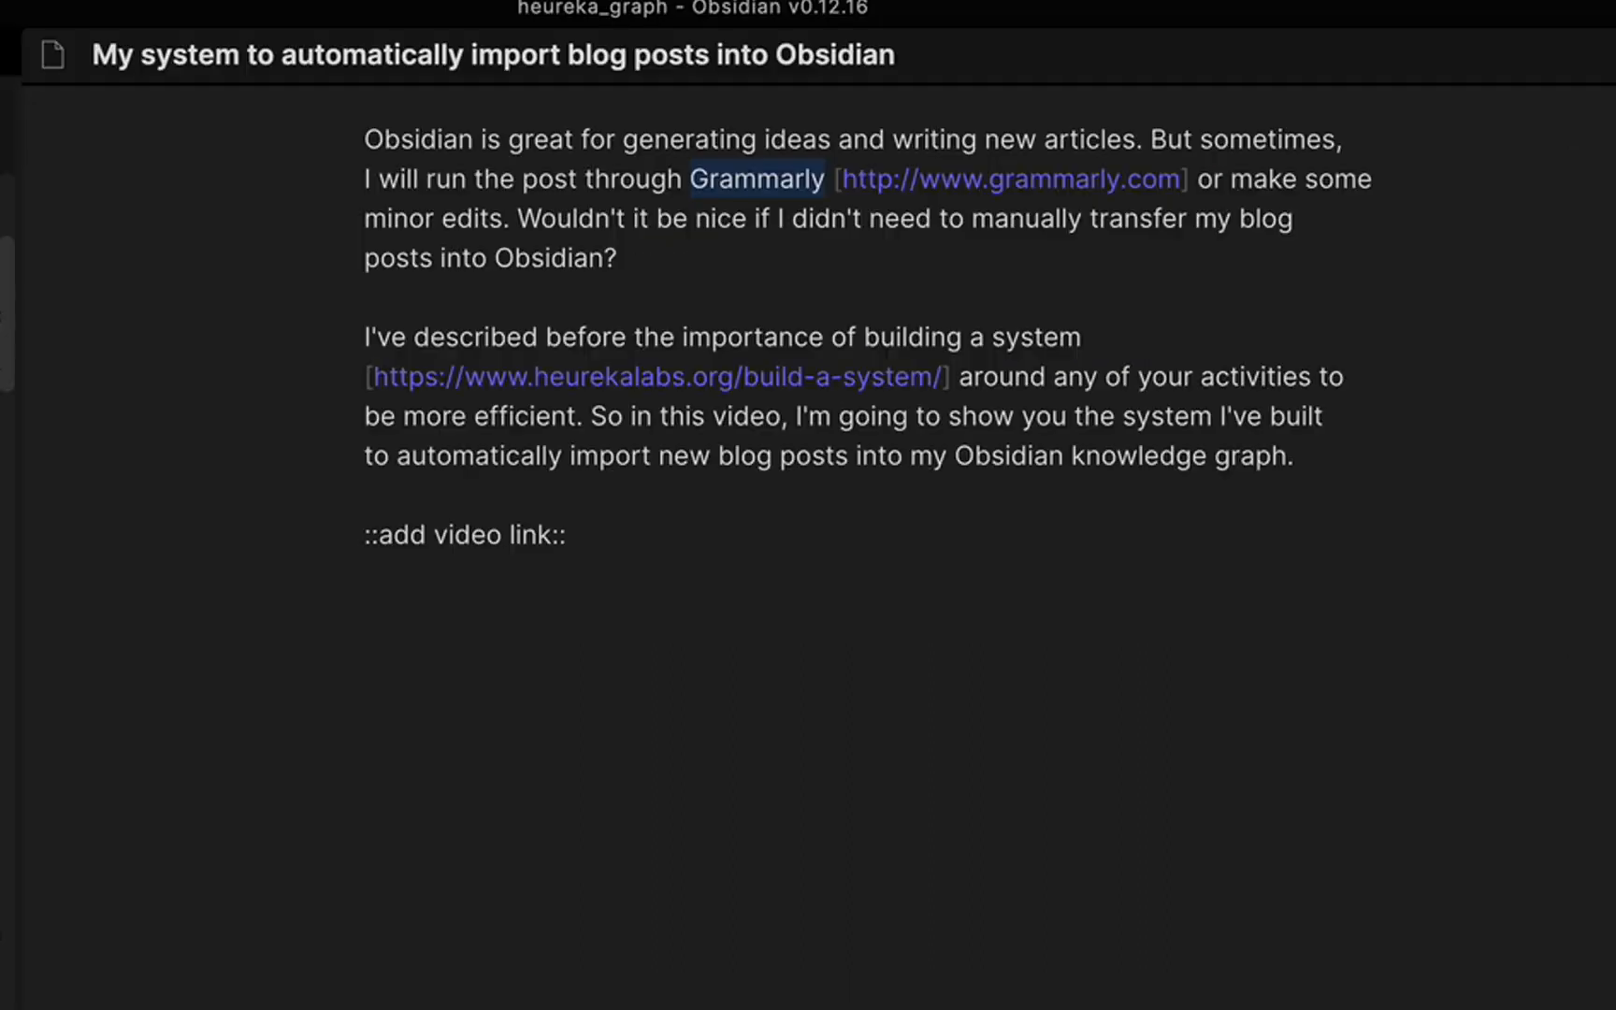
type("[")
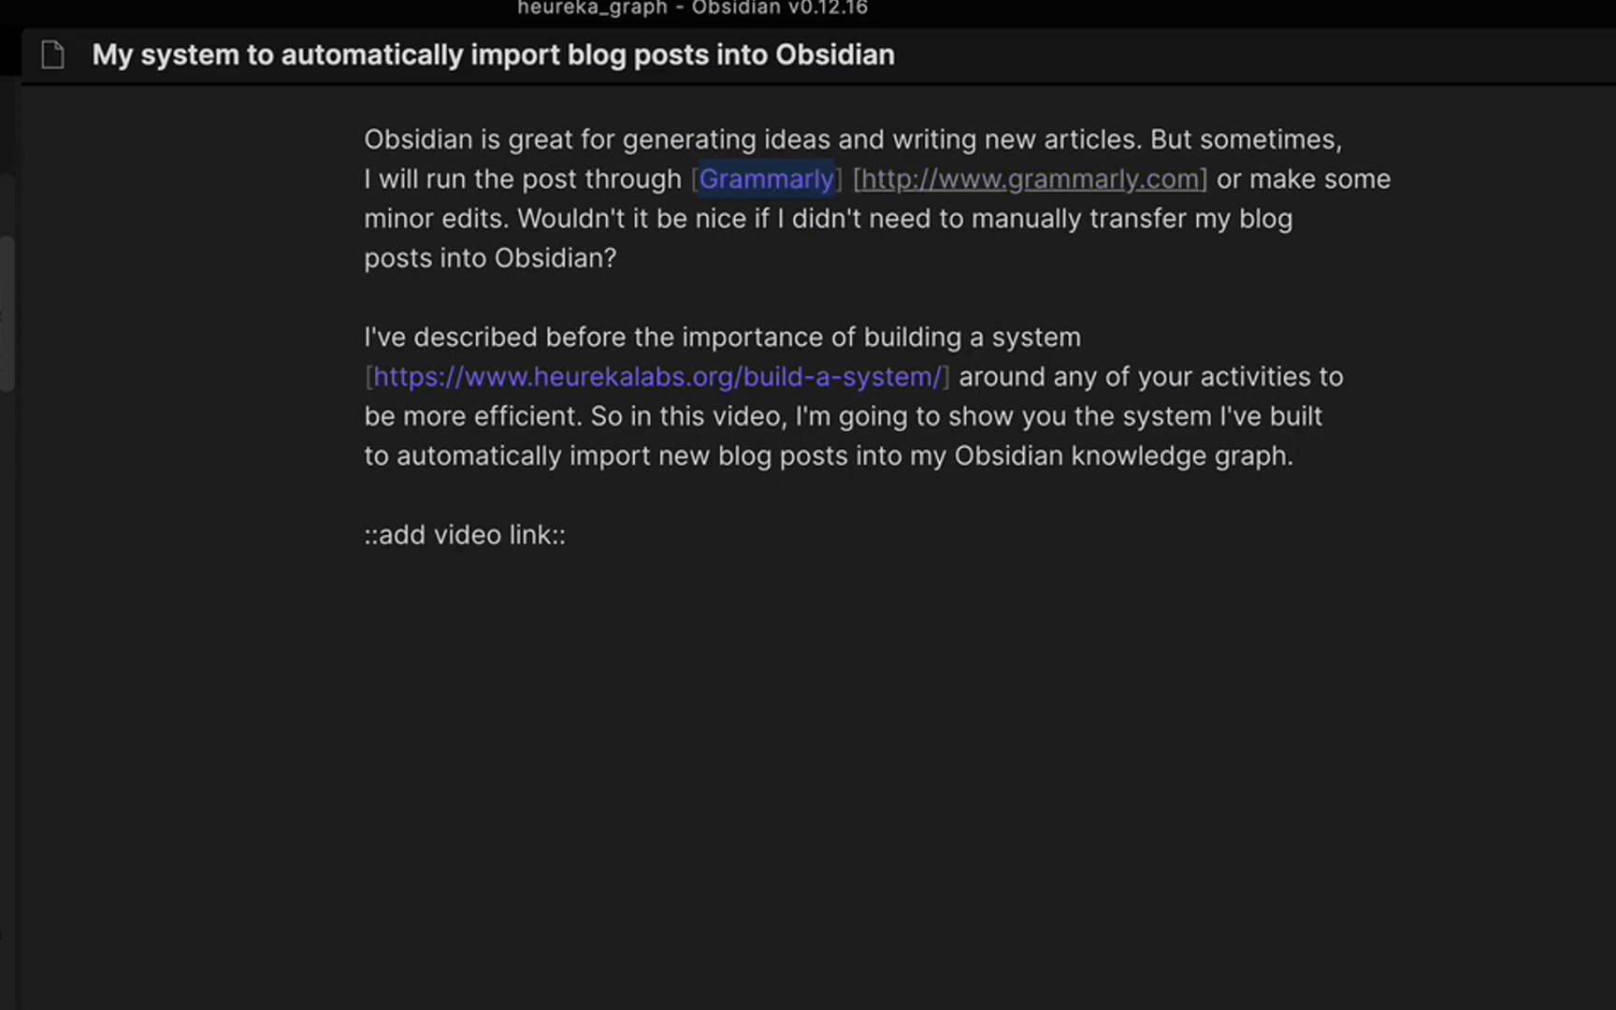
key("Right")
key("Right")
key("Right")
key("Right")
key("BackSpace")
key("BackSpace")
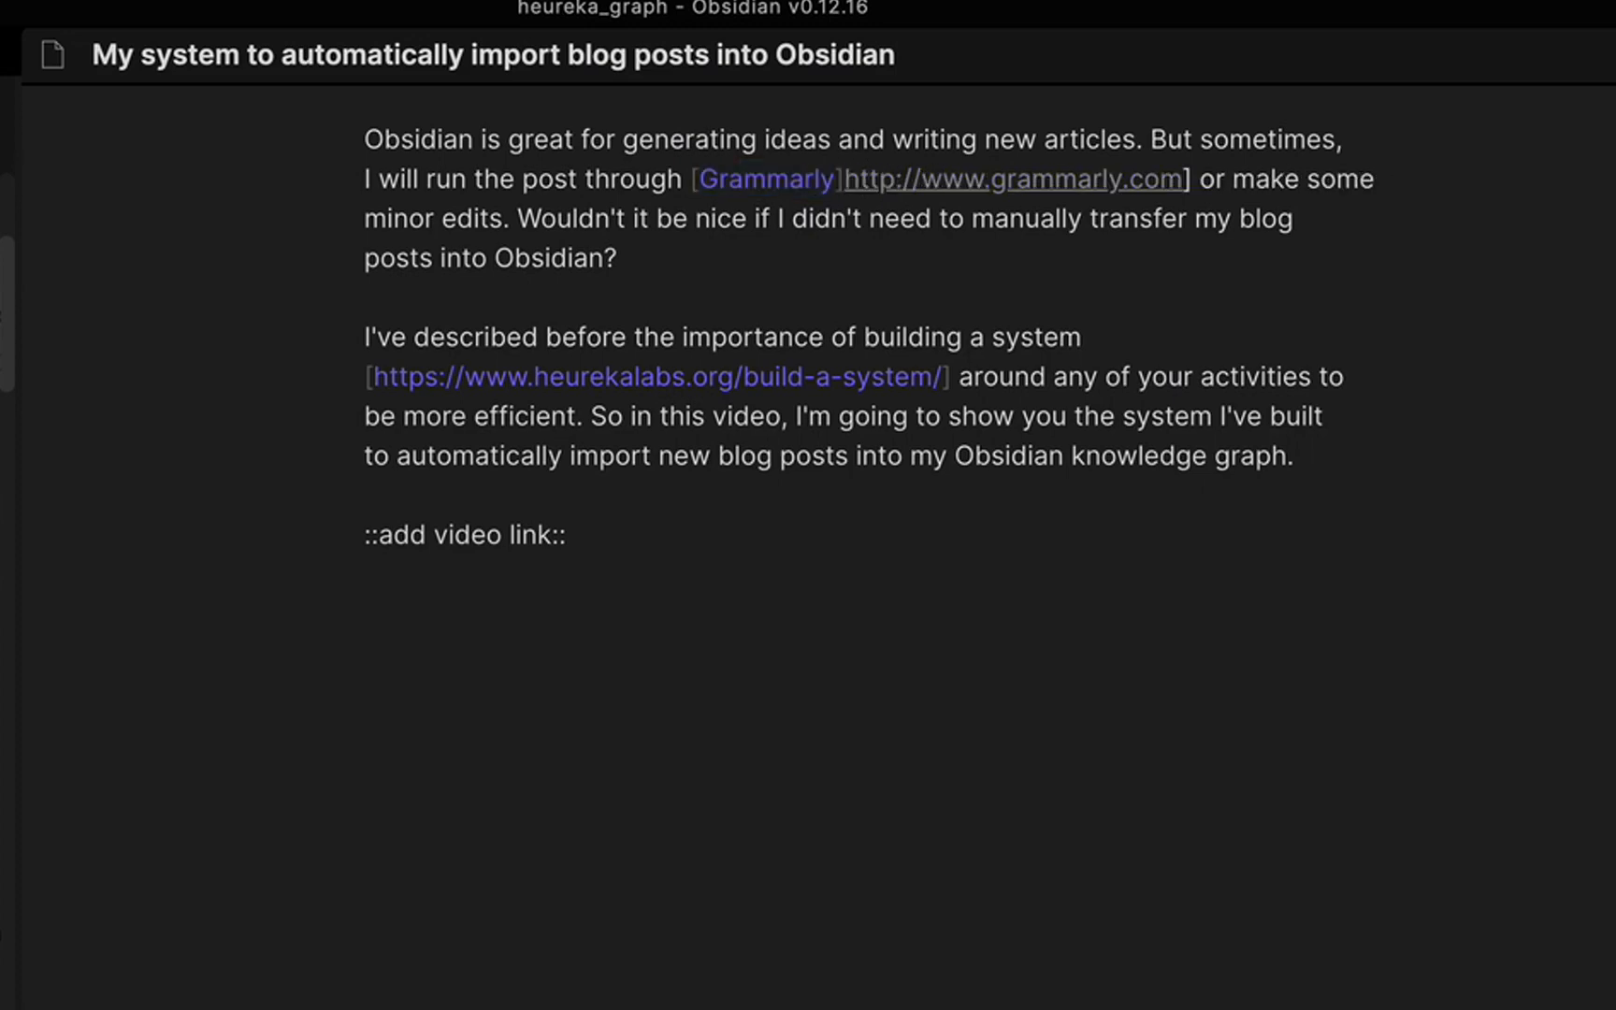
type("(")
left_click(1194, 179)
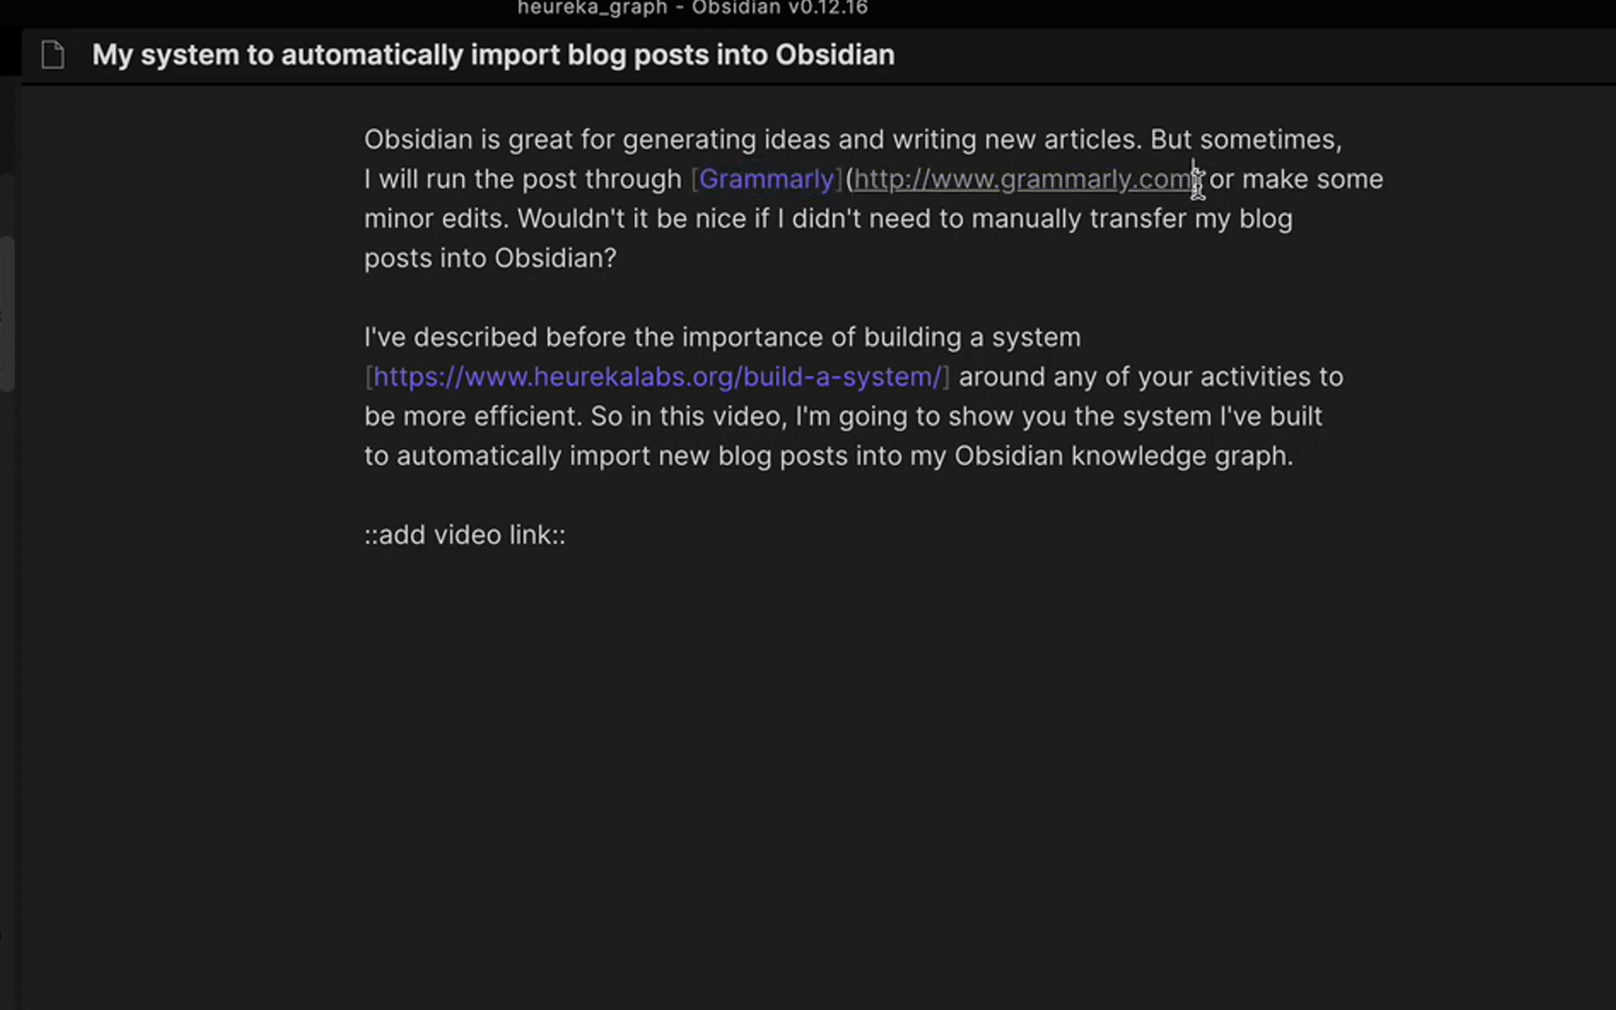
key("Delete")
type(")")
left_click_drag(868, 337, 1080, 342)
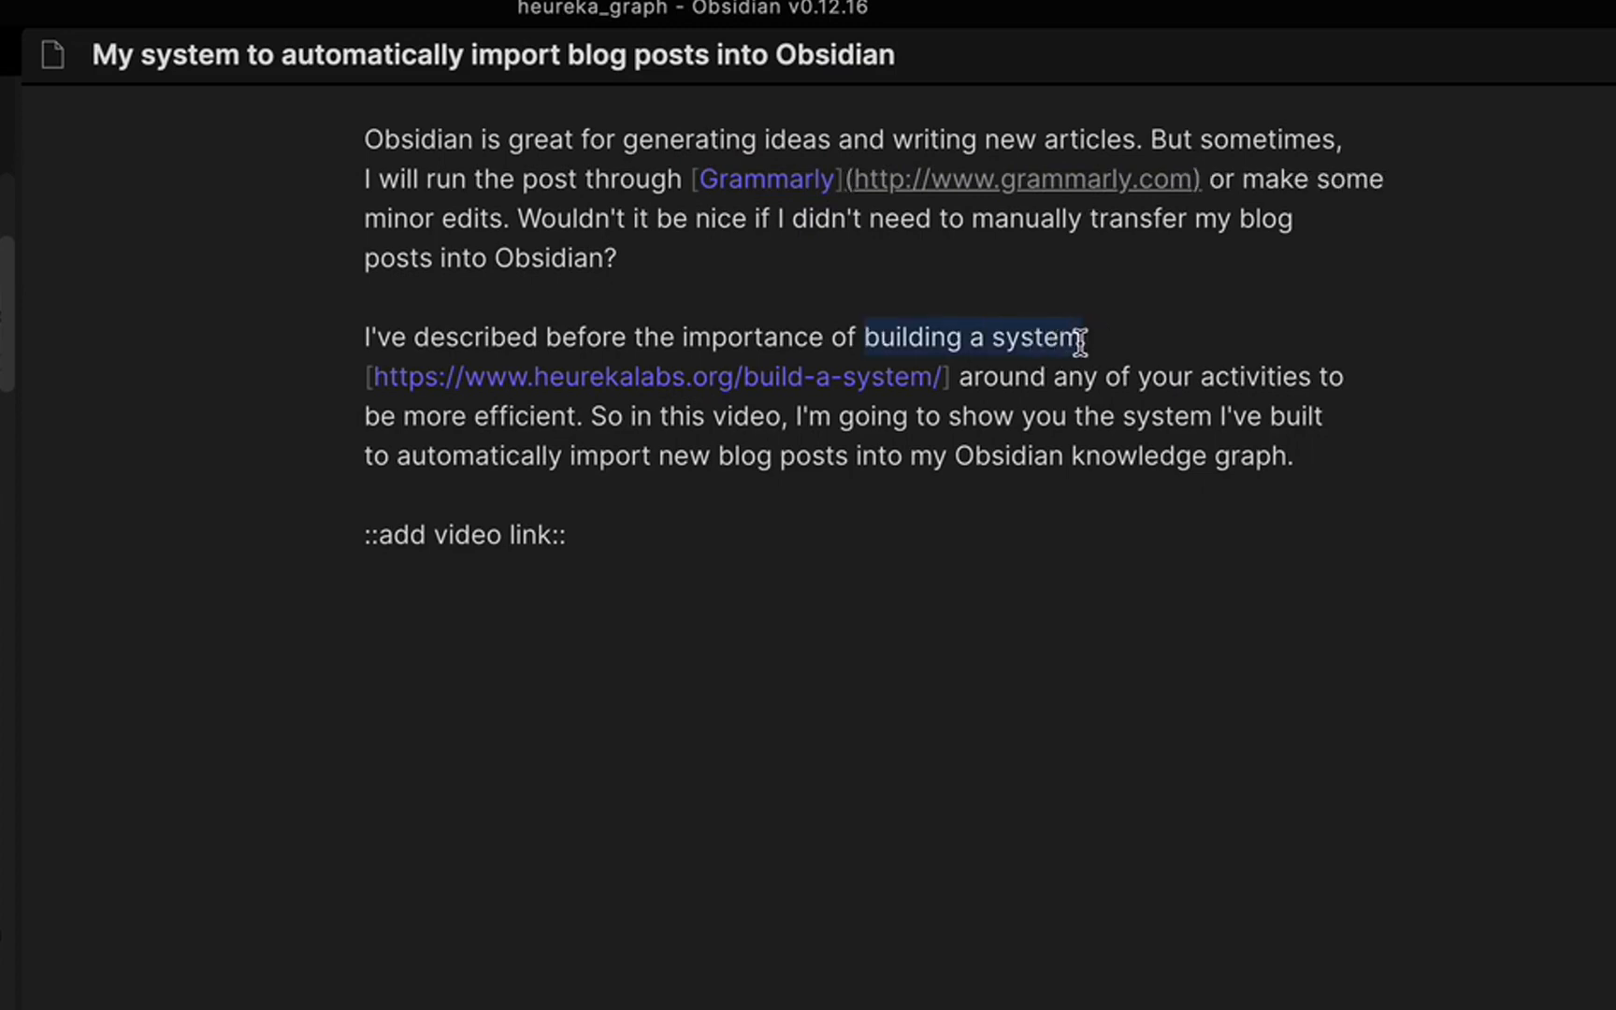
type("[")
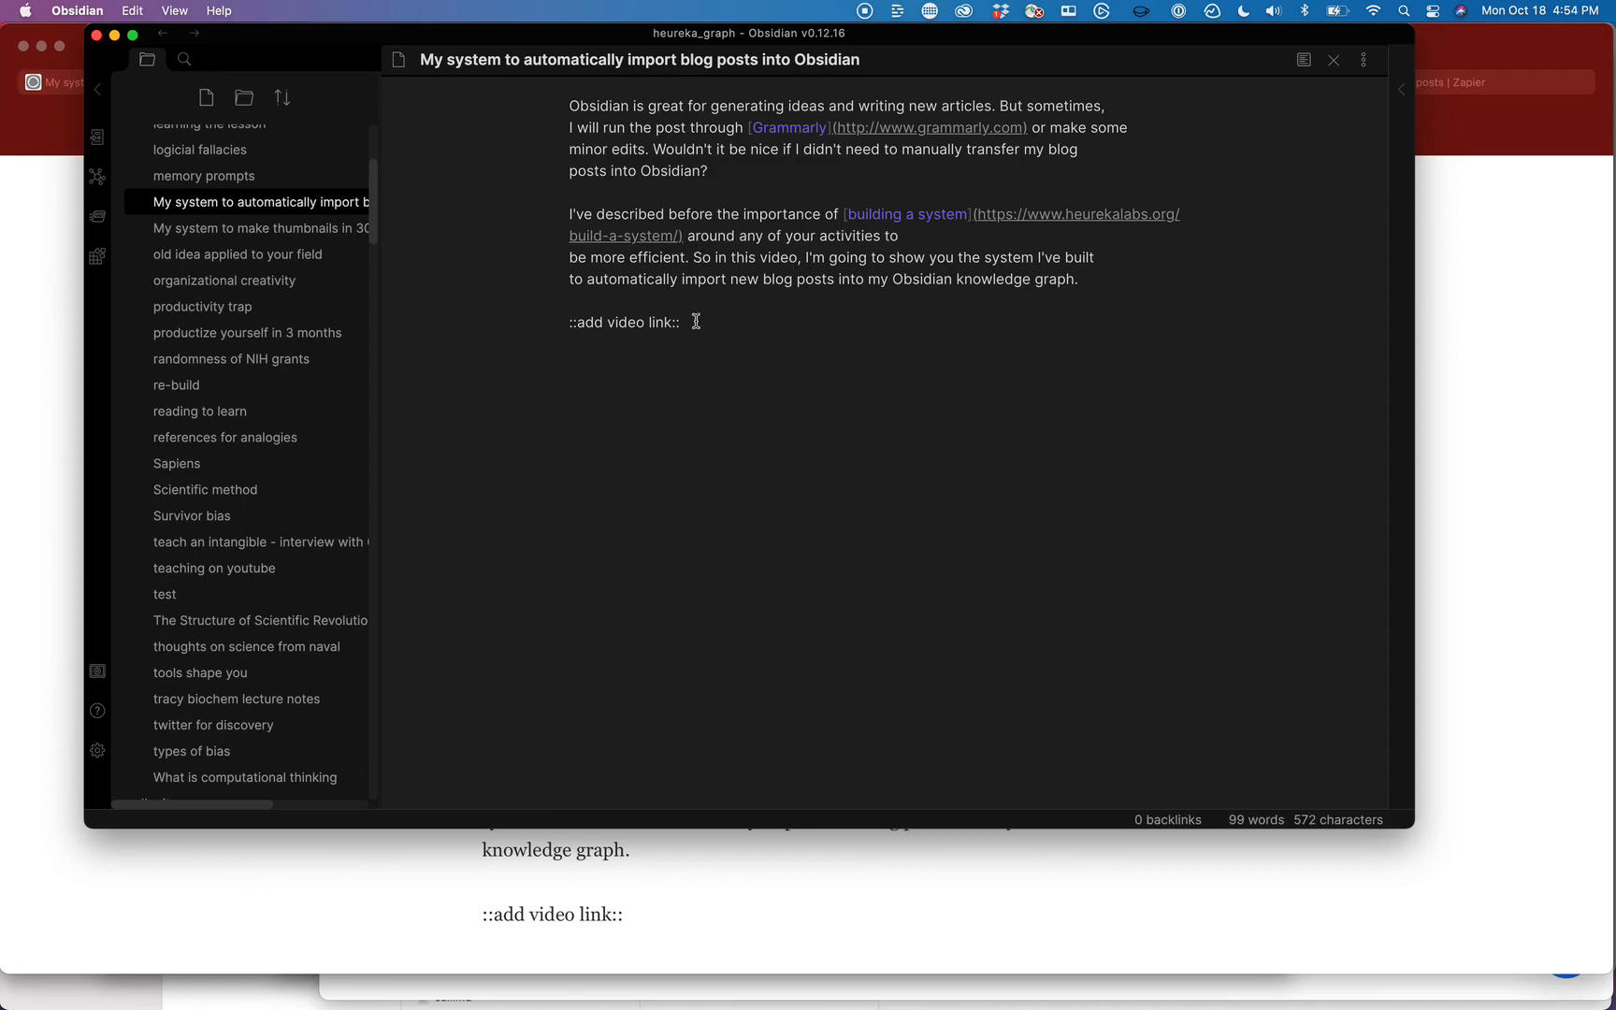
left_click_drag(697, 322, 561, 321)
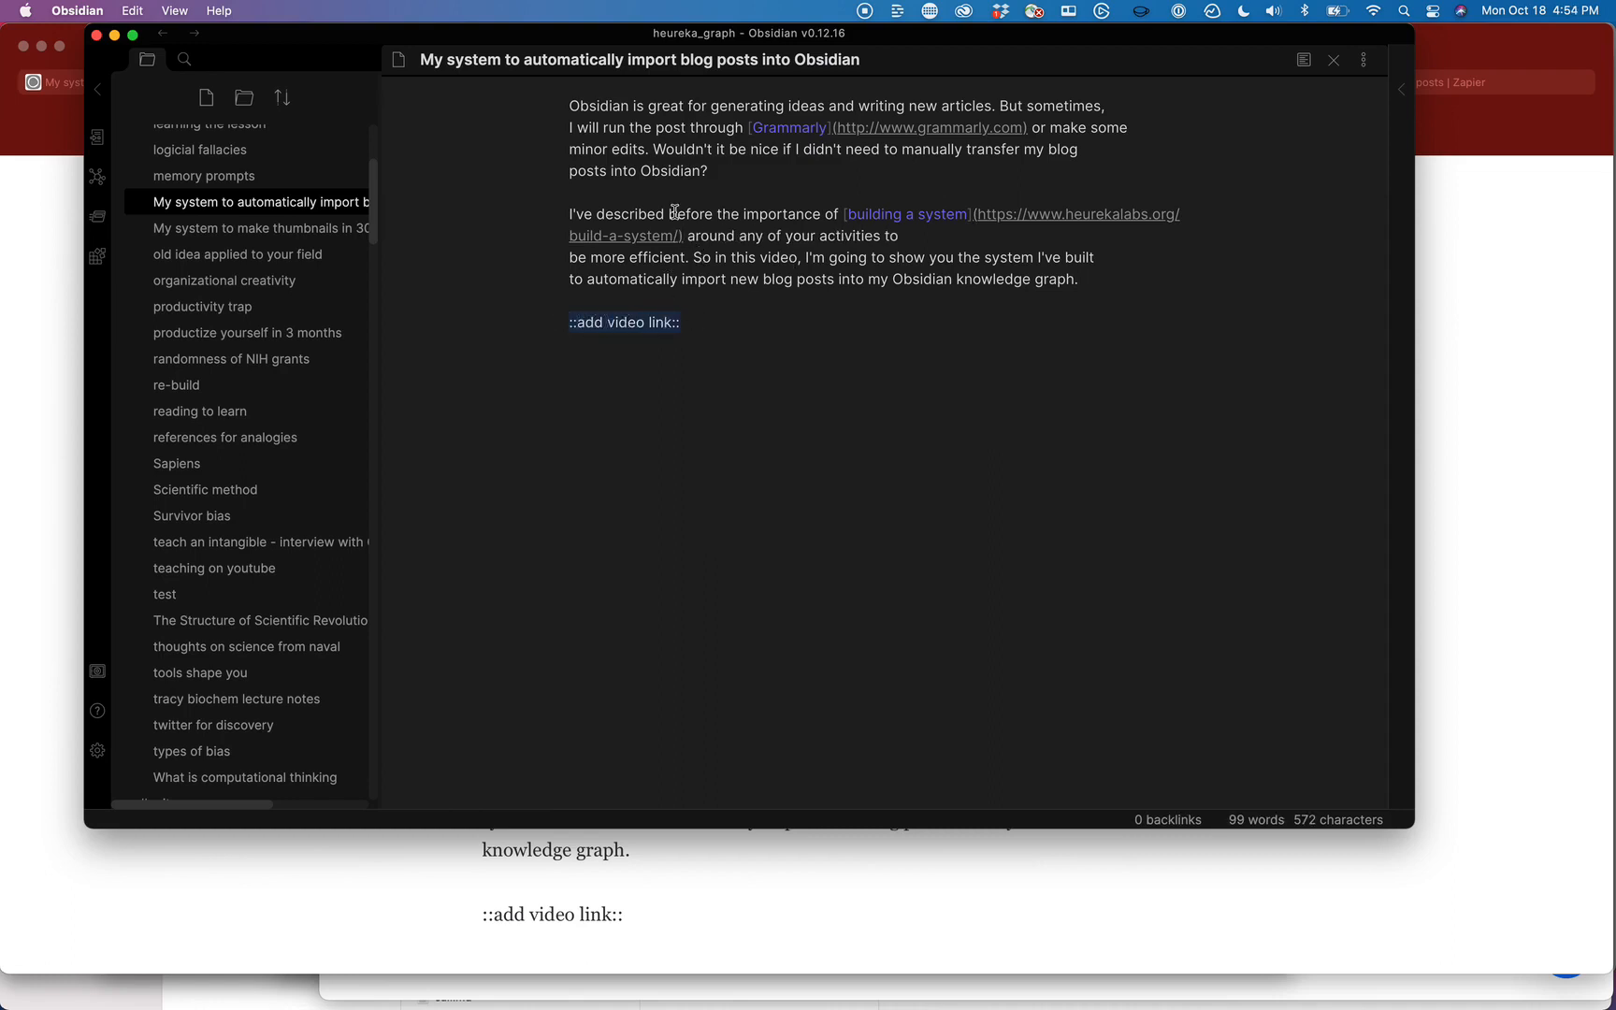